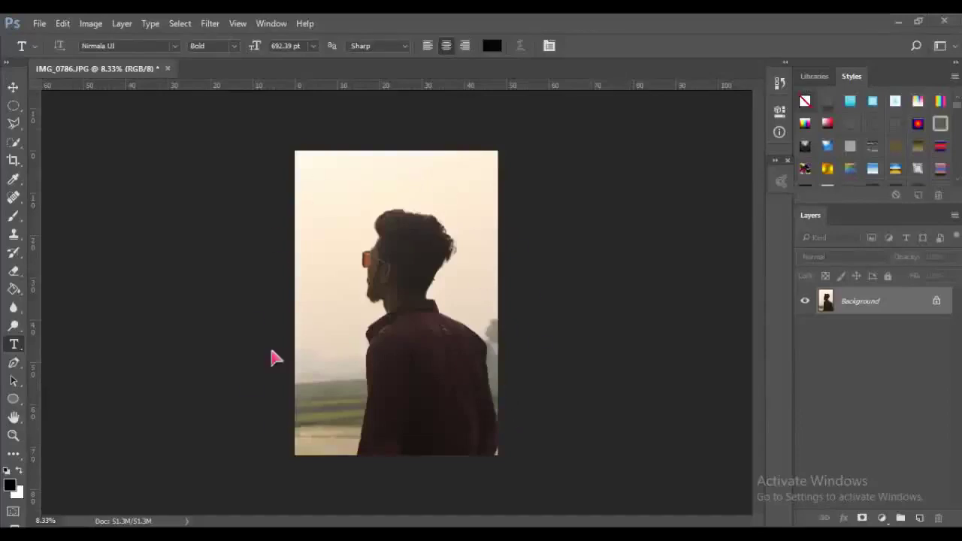
Open the Camera Raw Filter on the portrait IMG_0786.JPG from the Filter menu.
left_click(212, 23)
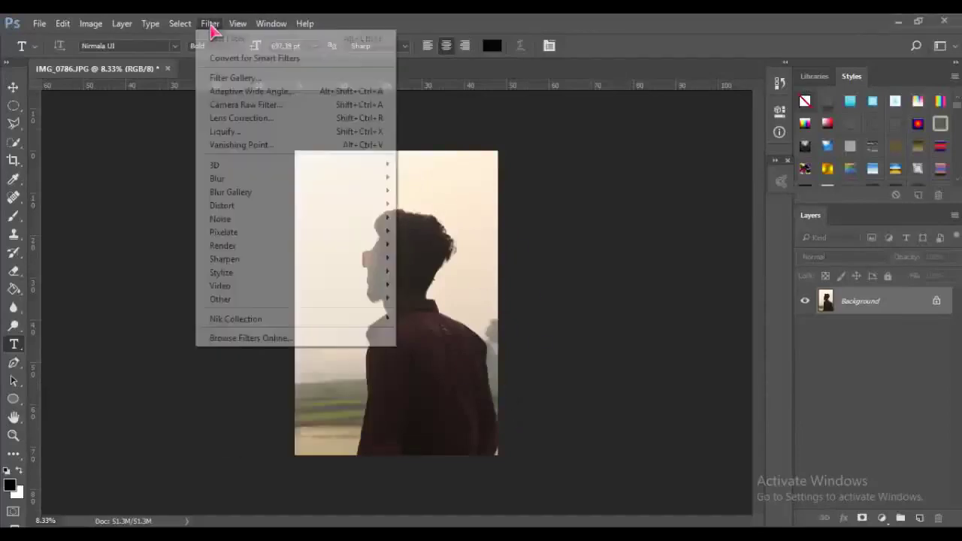
left_click(241, 105)
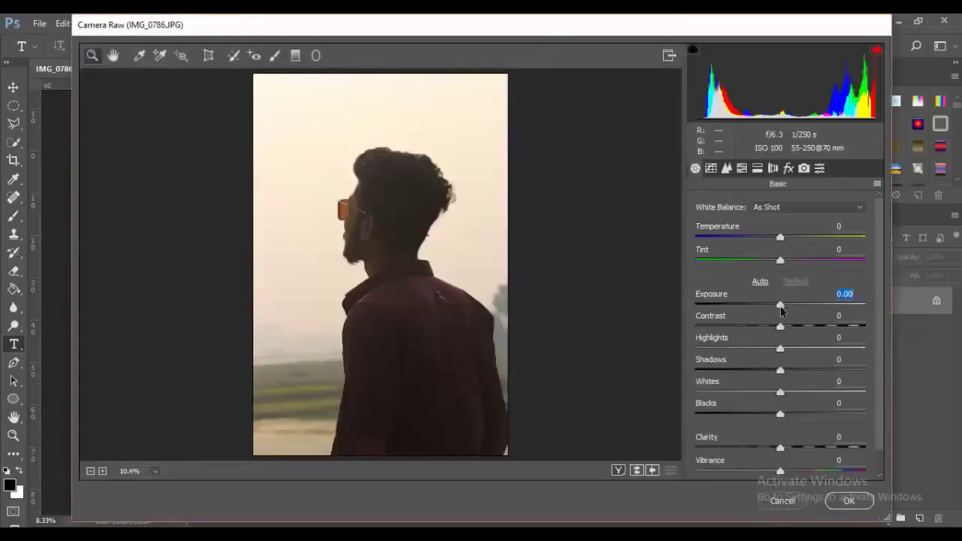
In Camera Raw Basic, set Contrast +36, Shadows and Blacks +100, Whites +84, Clarity +73.
left_click_drag(781, 307, 800, 307)
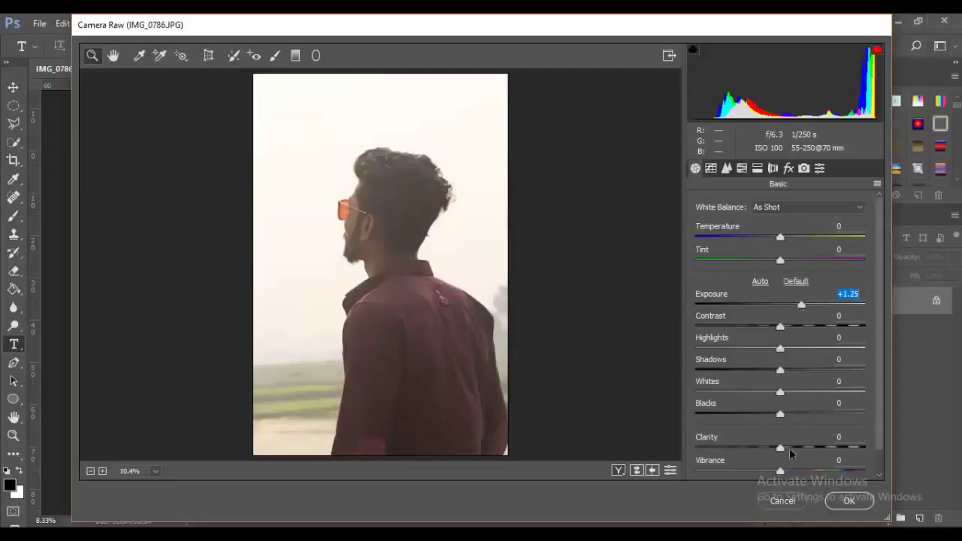
left_click_drag(783, 418, 889, 420)
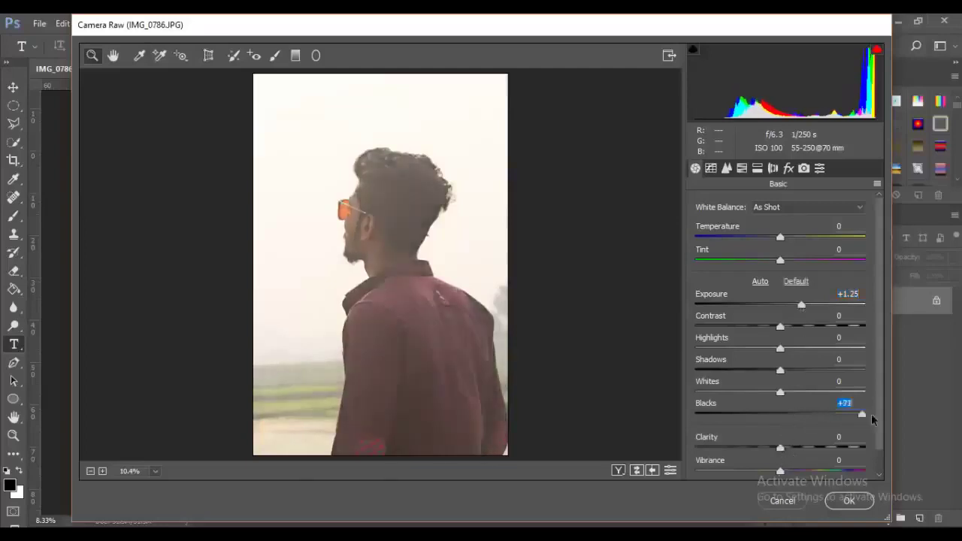
mouse_move(782, 370)
left_mouse_down()
mouse_move(848, 369)
mouse_move(908, 382)
left_mouse_up()
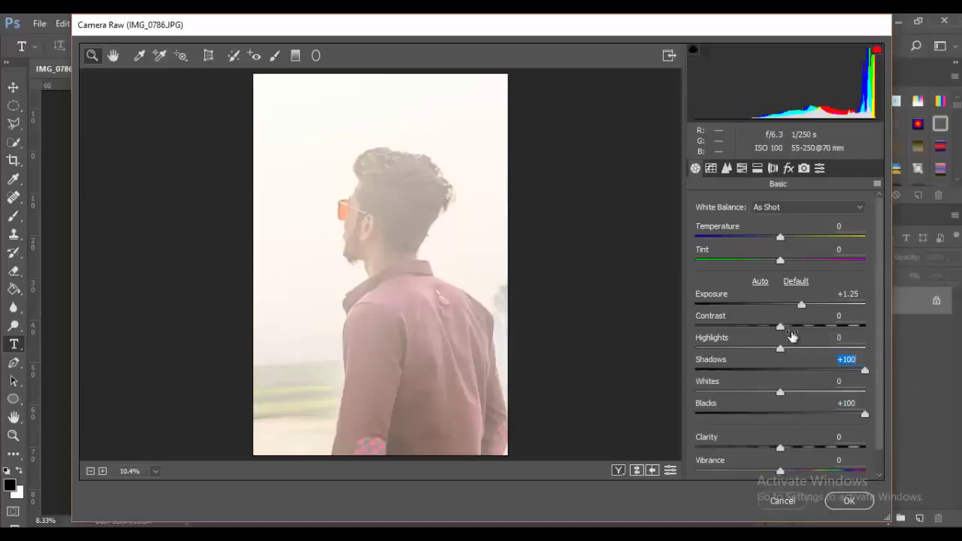
mouse_move(780, 326)
left_mouse_down()
mouse_move(816, 326)
mouse_move(799, 310)
mouse_move(779, 312)
left_mouse_up()
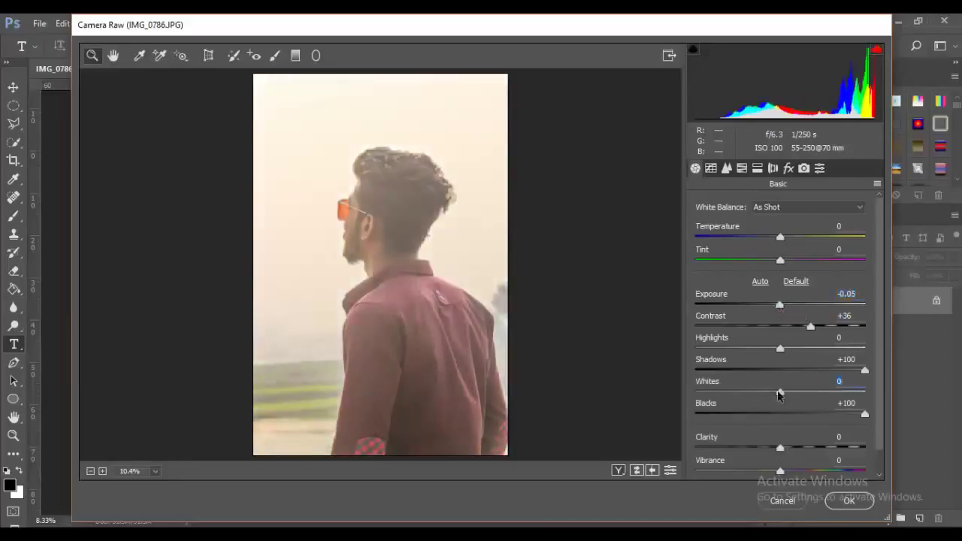
mouse_move(779, 396)
left_mouse_down()
mouse_move(709, 393)
mouse_move(851, 394)
left_mouse_up()
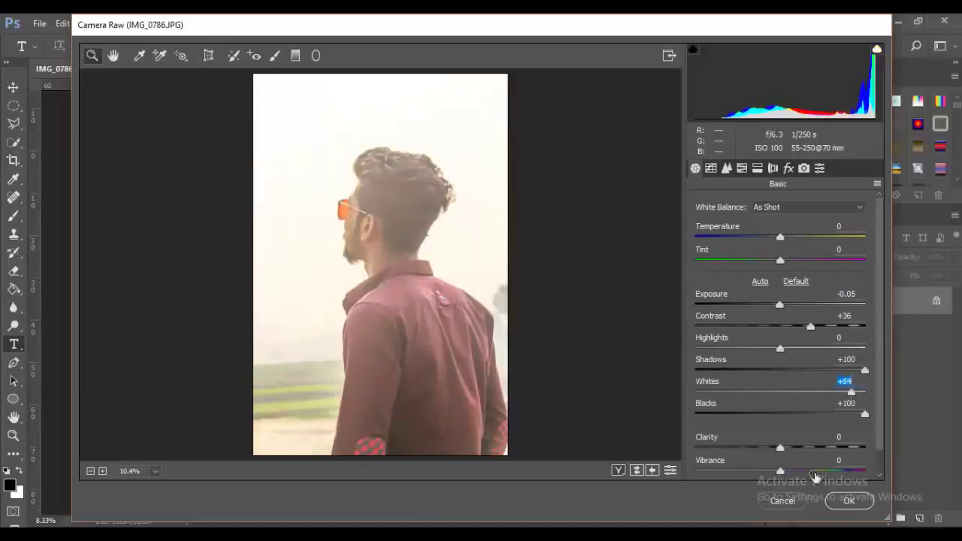
scroll(804, 432, "down", 1)
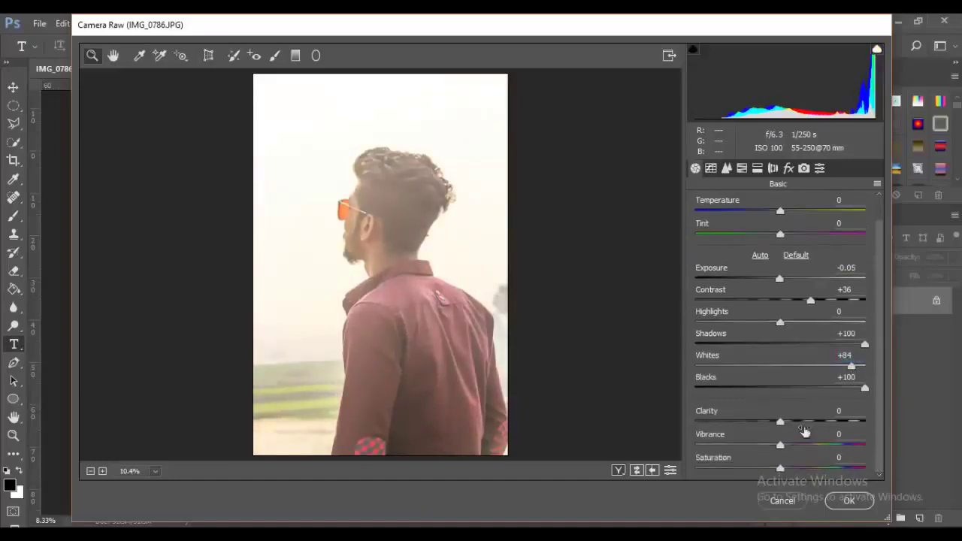
left_click_drag(781, 425, 853, 424)
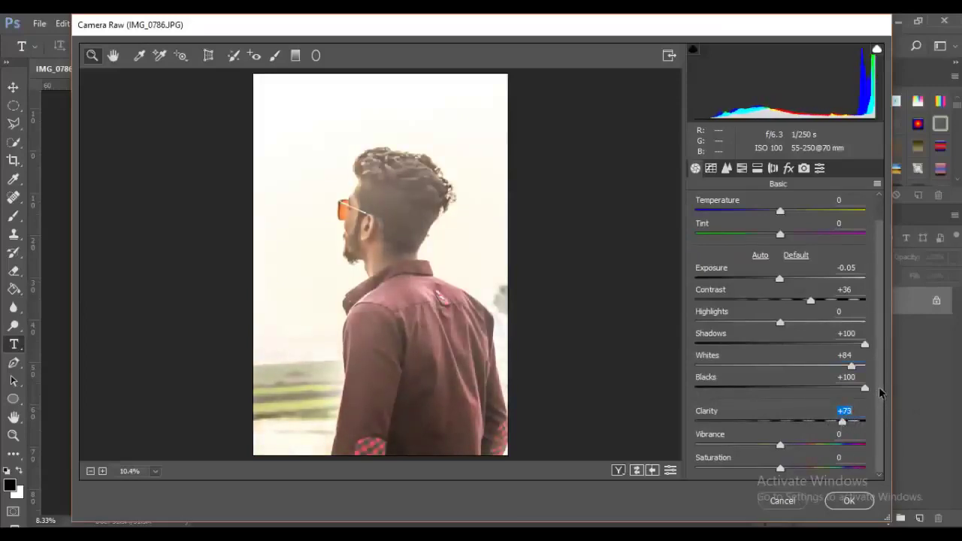
left_click(710, 167)
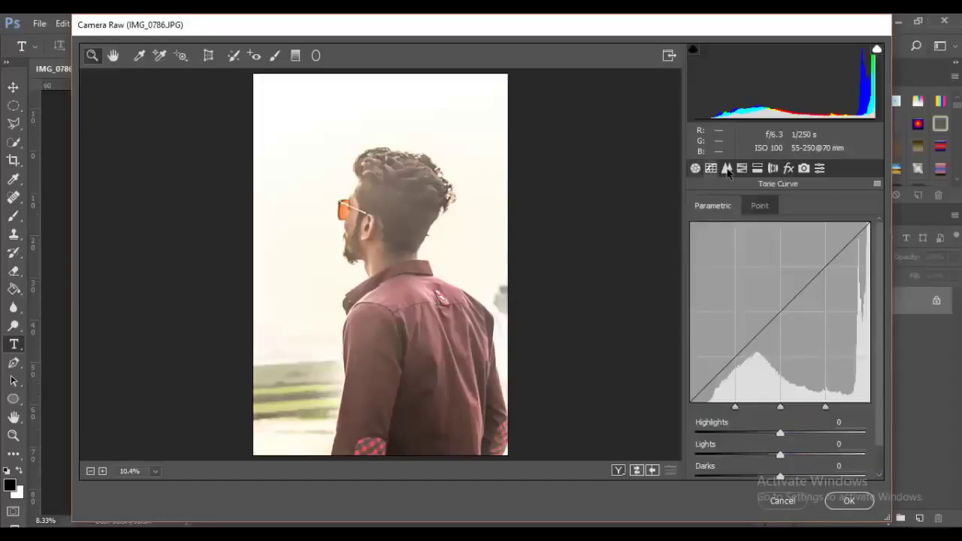
Set the parametric curve to Highlights +35, Lights +13, Darks -24, and apply Camera Raw.
left_click(726, 167)
left_click(710, 168)
mouse_move(783, 434)
left_mouse_down()
mouse_move(827, 437)
mouse_move(812, 436)
left_mouse_up()
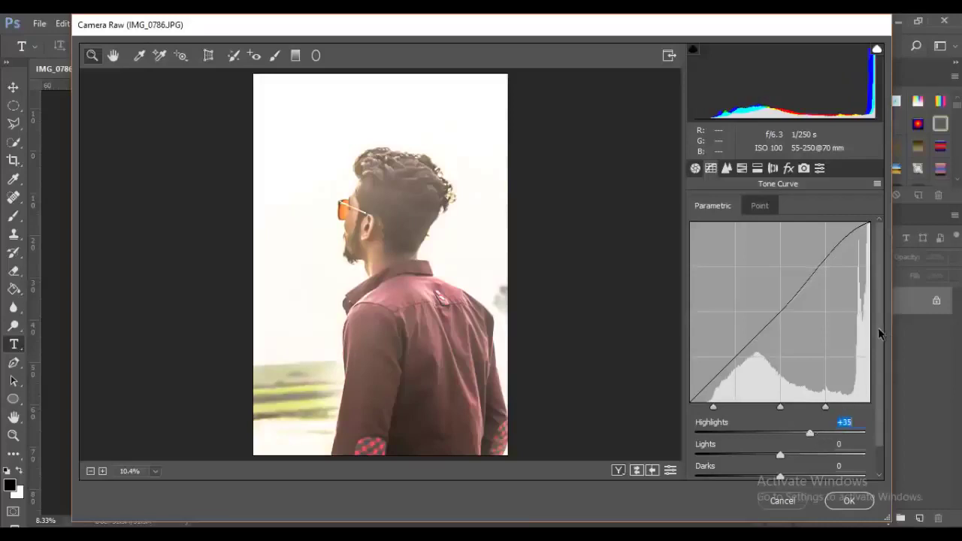
left_click_drag(880, 333, 878, 412)
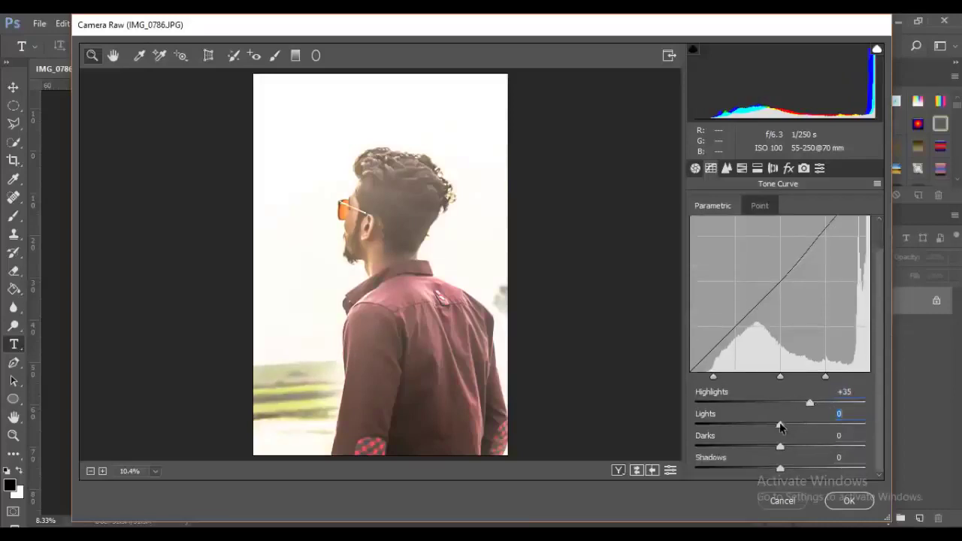
left_click_drag(781, 427, 794, 423)
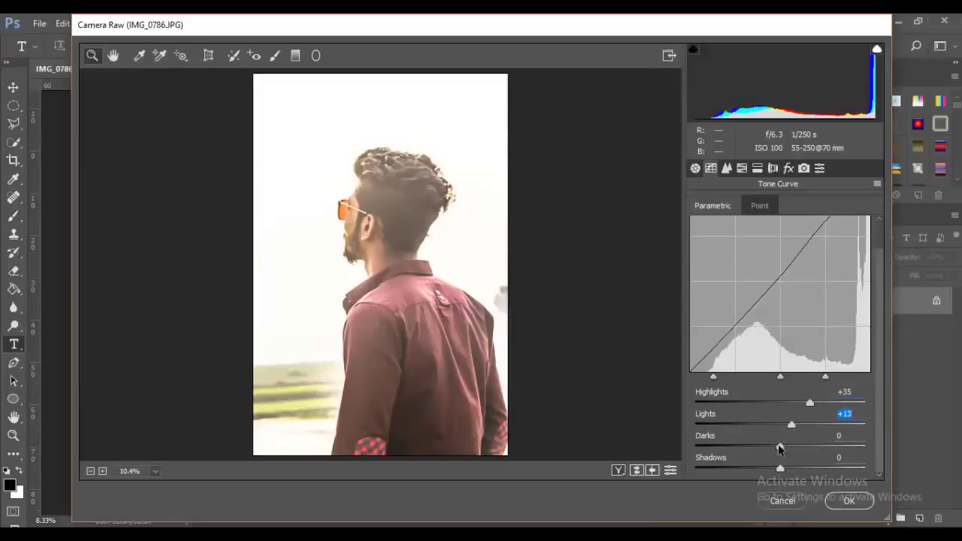
mouse_move(780, 448)
left_mouse_down()
mouse_move(827, 444)
mouse_move(755, 443)
mouse_move(805, 468)
mouse_move(846, 468)
mouse_move(715, 468)
mouse_move(714, 445)
mouse_move(774, 450)
mouse_move(740, 447)
left_mouse_up()
left_click(847, 500)
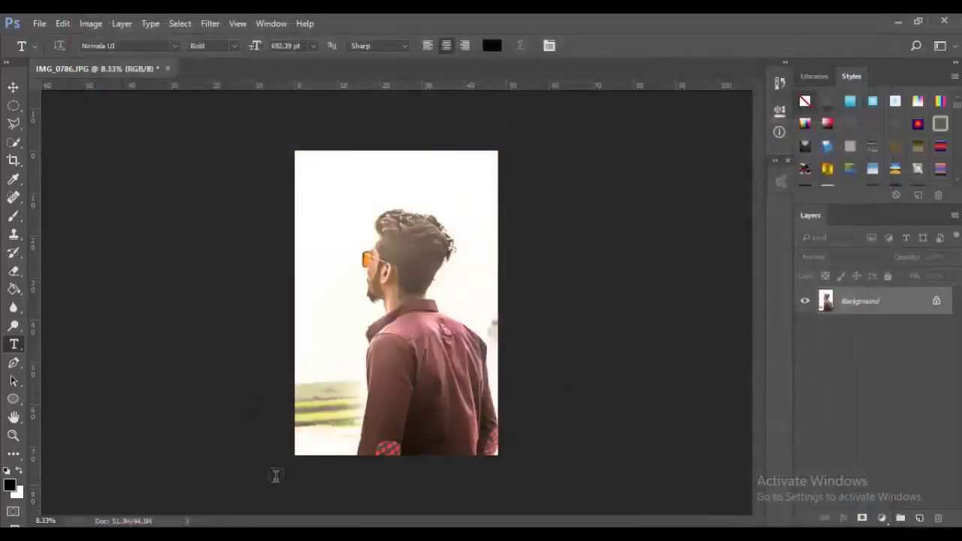
Zoom in on the man's hair in the edited portrait, then Fit on Screen.
left_click(13, 436)
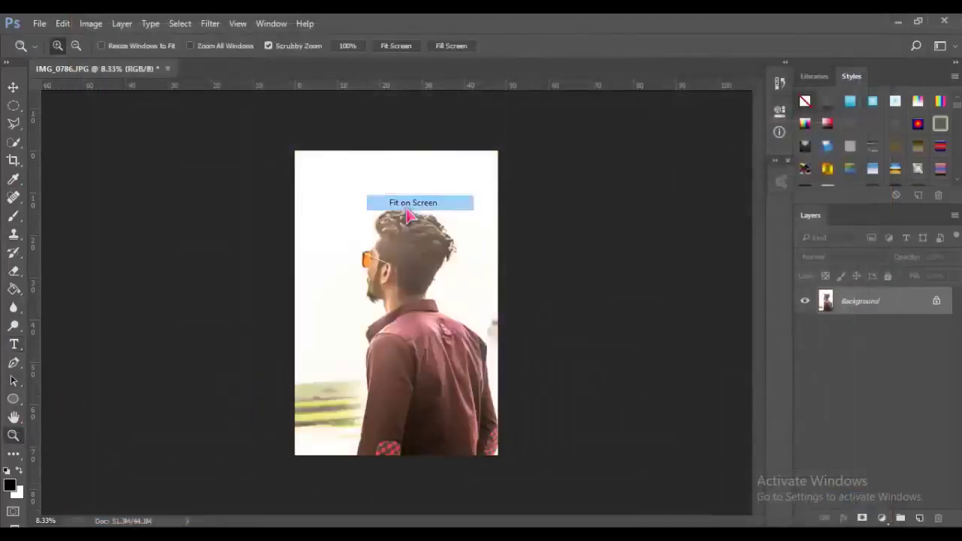
left_click(379, 209)
left_click(379, 209)
left_click(383, 273)
right_click(383, 275)
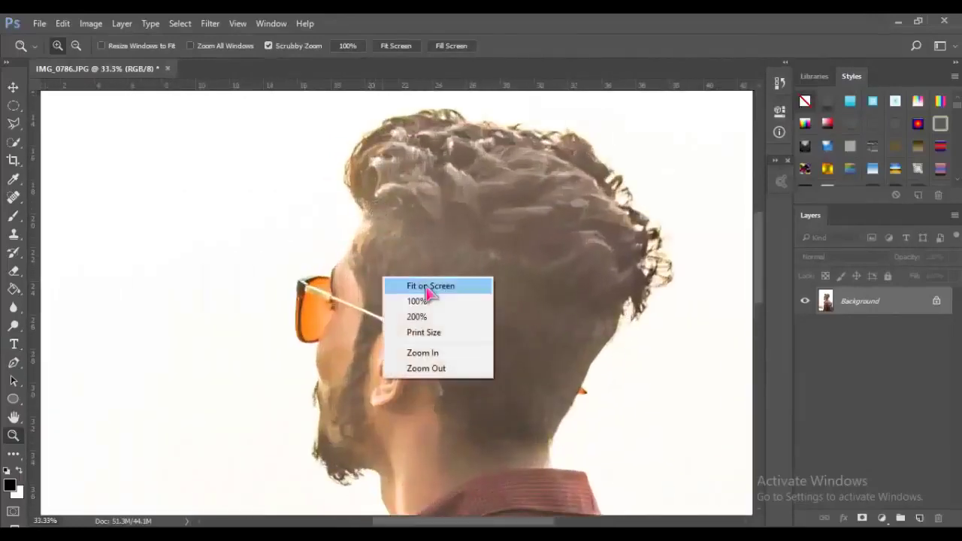
left_click(424, 286)
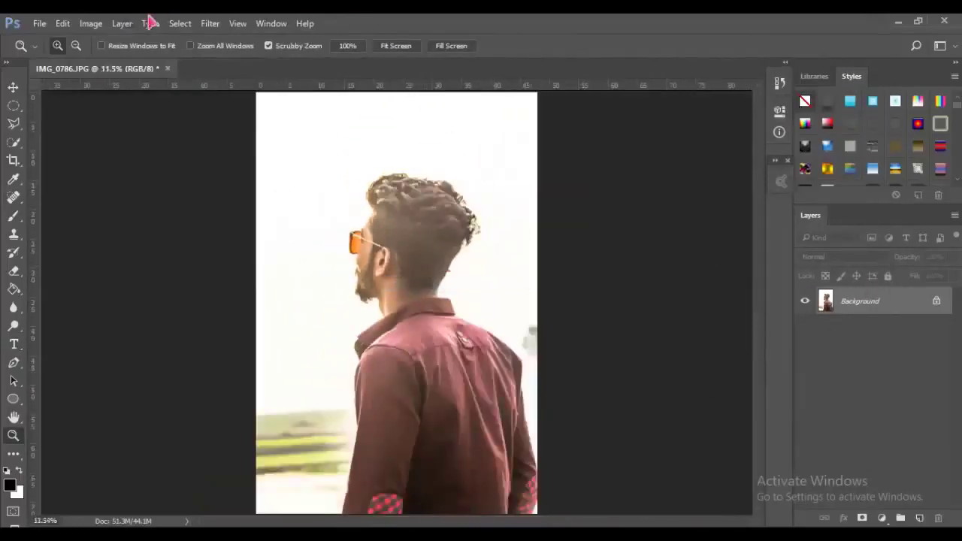
Open S.R. RDITING ZONE (16).jpg from the D:\Stock\light folder.
left_click(39, 23)
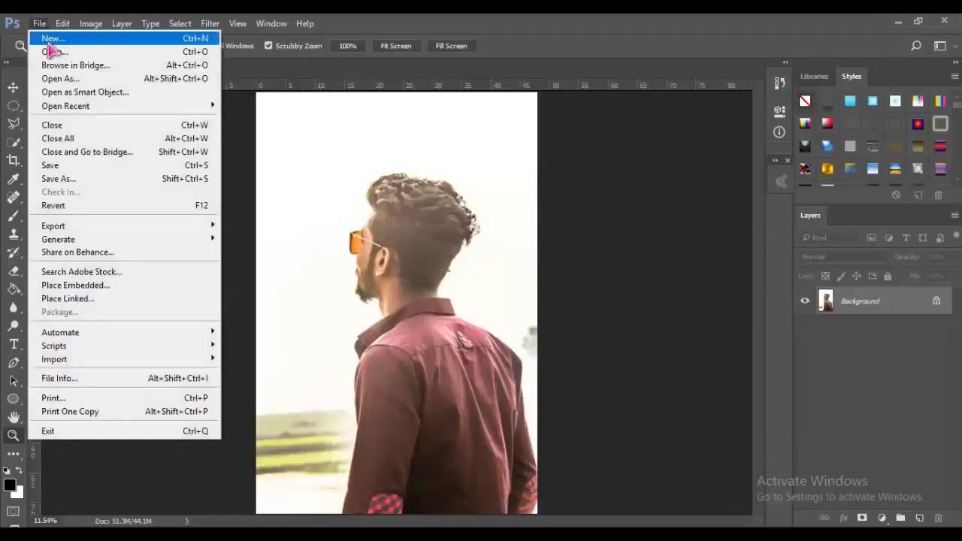
left_click(51, 54)
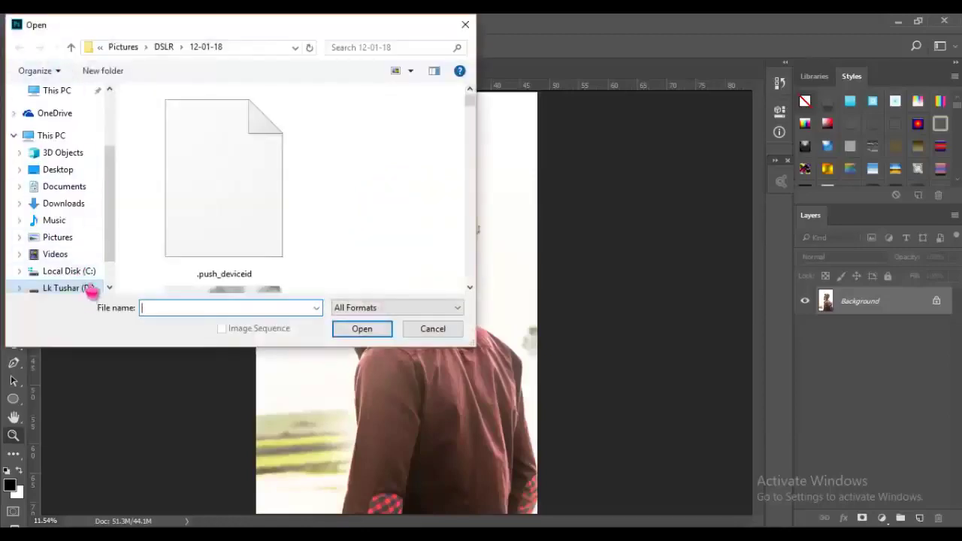
left_click(66, 287)
double_click(412, 207)
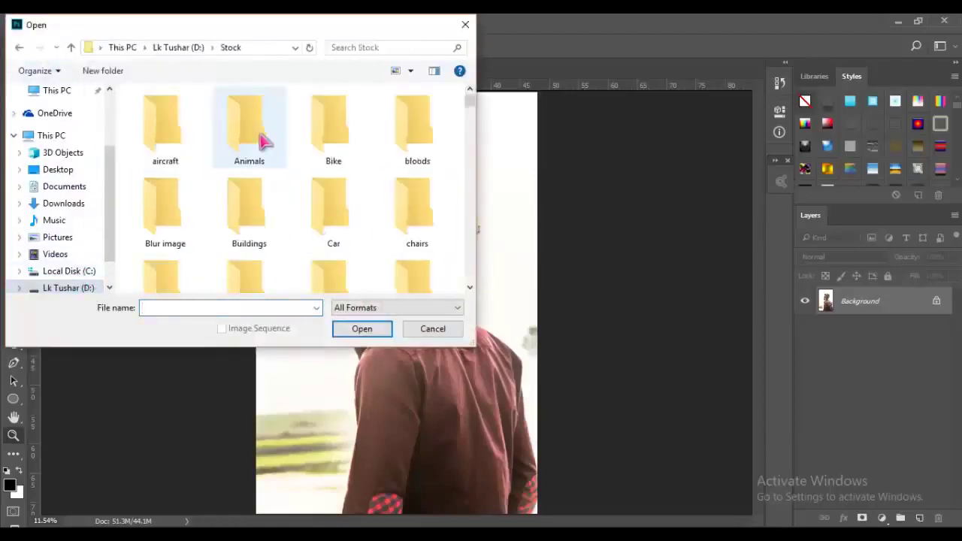
left_click(326, 217)
type("l")
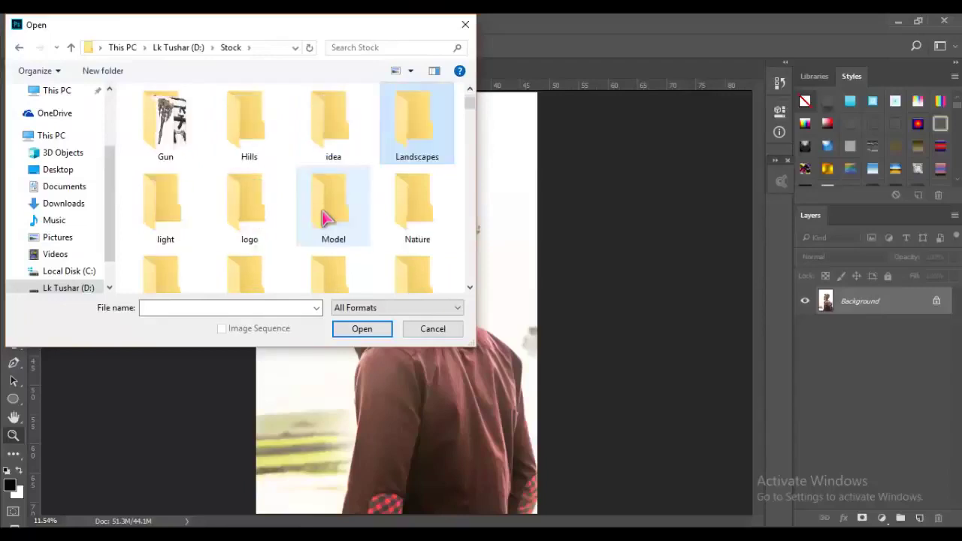
type("ight")
key("Return")
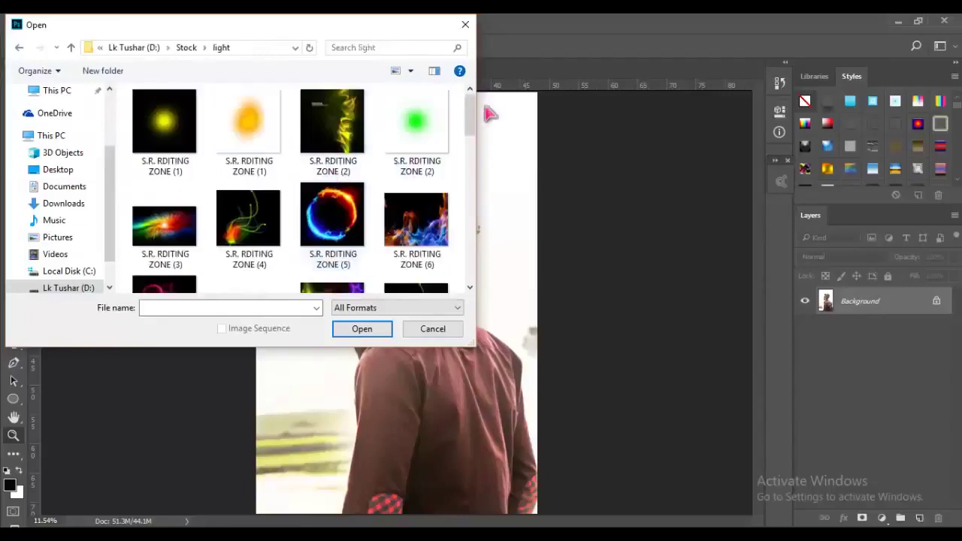
left_click_drag(473, 127, 474, 193)
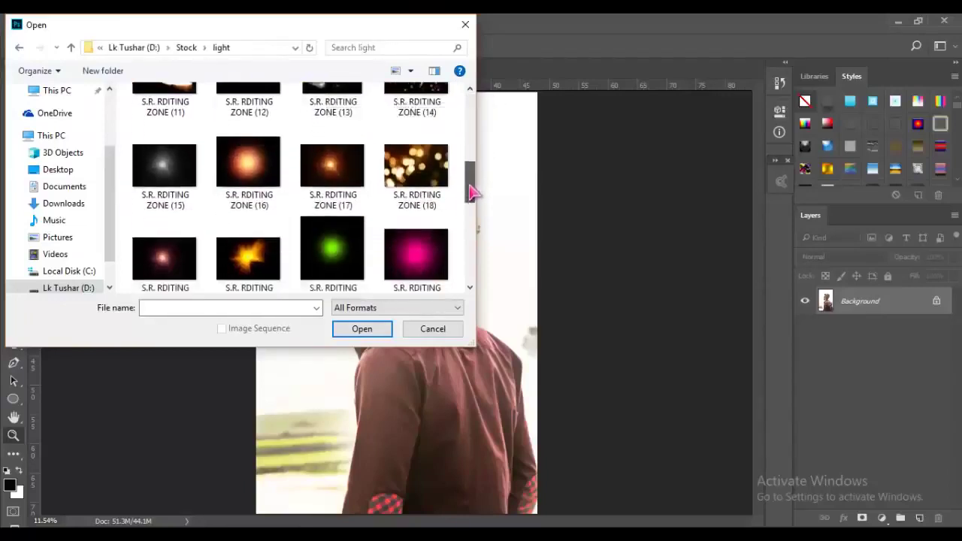
left_click(259, 178)
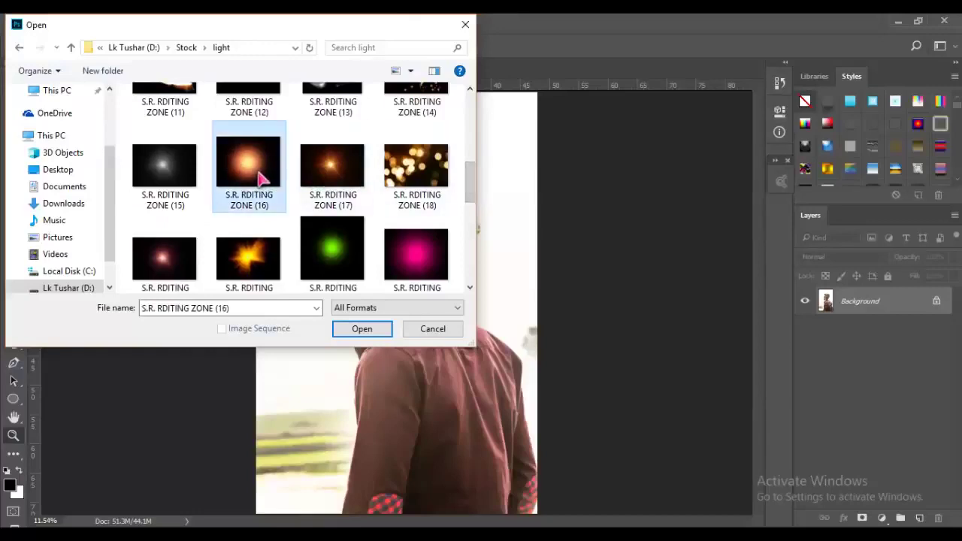
double_click(259, 177)
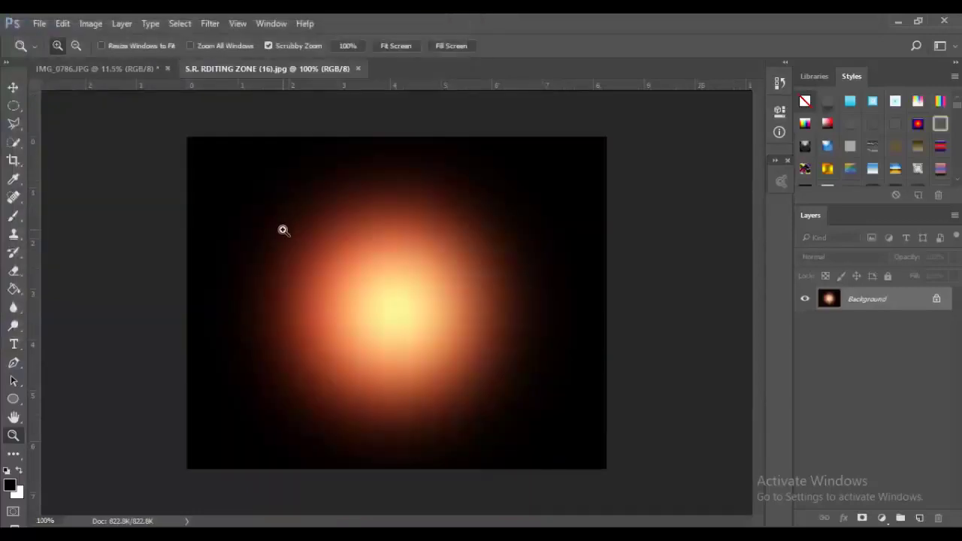
Select the whole glow image and drag it into IMG_0786 as Layer 1.
left_click(13, 105)
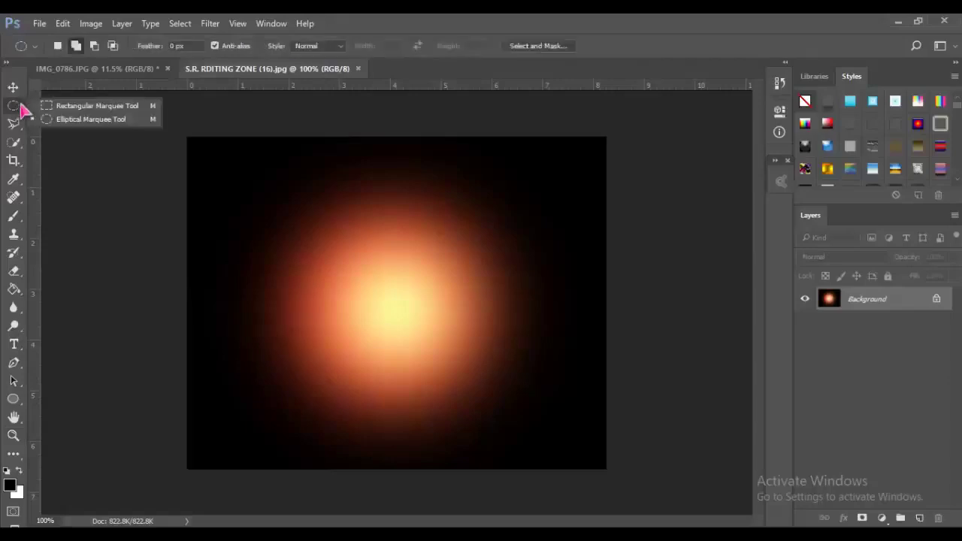
left_click(60, 109)
left_click_drag(186, 136, 607, 469)
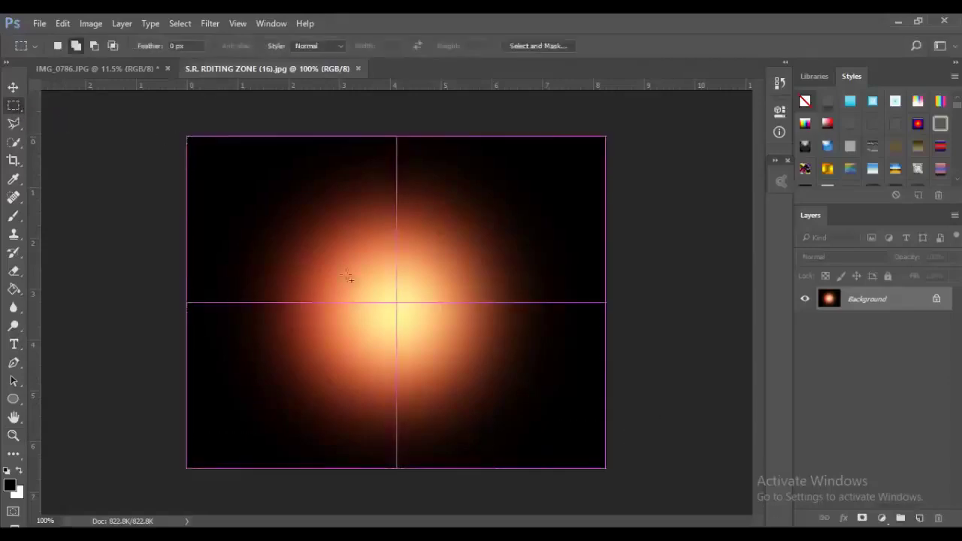
left_click(14, 87)
mouse_move(281, 199)
left_mouse_down()
mouse_move(370, 185)
mouse_move(333, 163)
left_mouse_up()
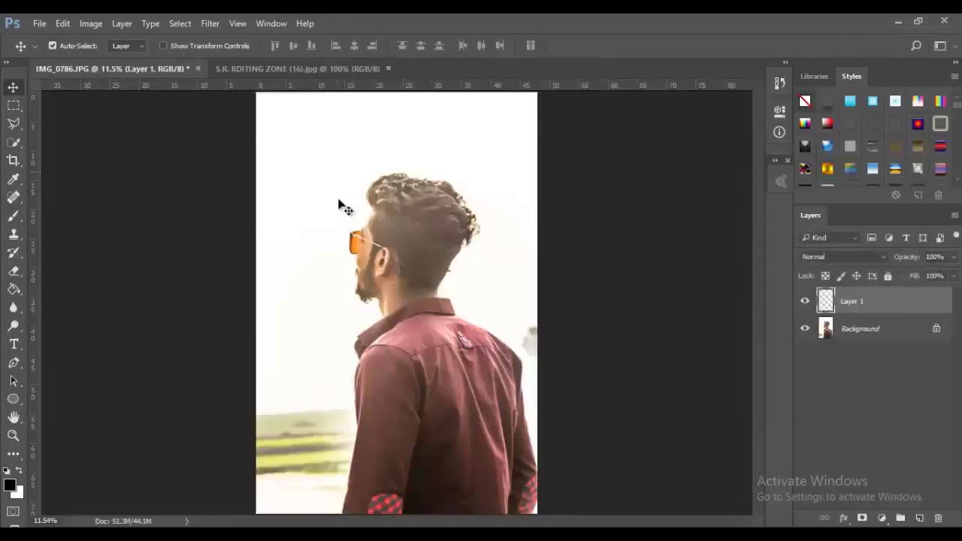
Free Transform the glow, enlarging and stretching it over the portrait's upper half.
left_click(74, 24)
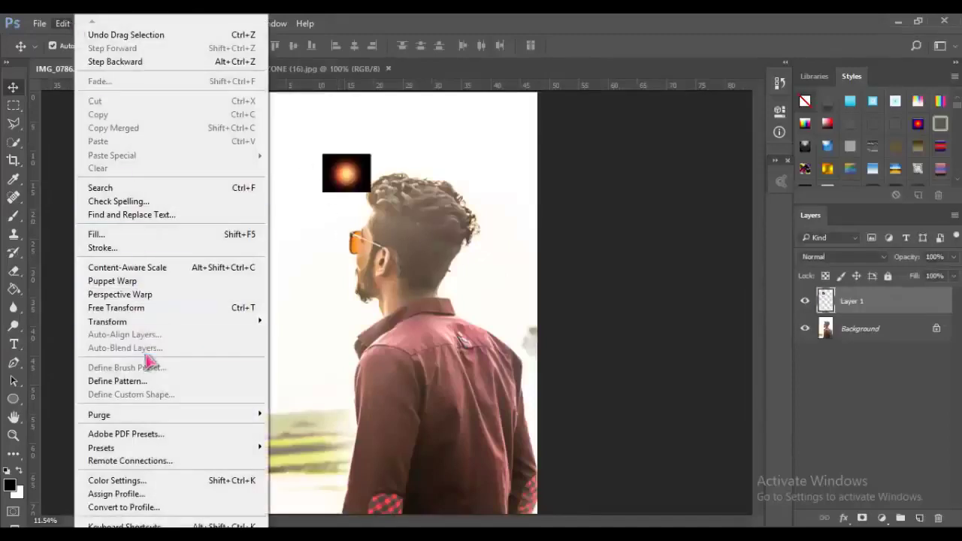
left_click(151, 310)
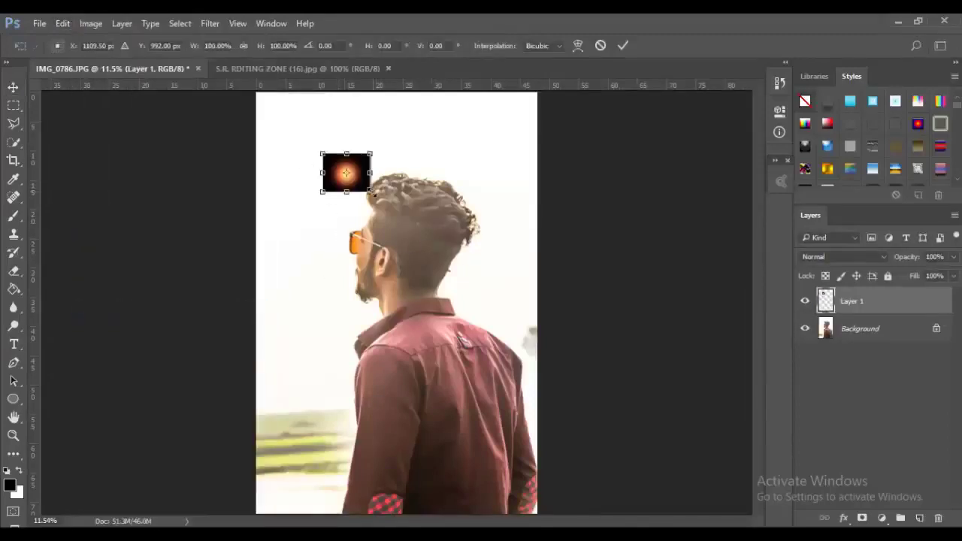
left_click_drag(370, 193, 665, 433)
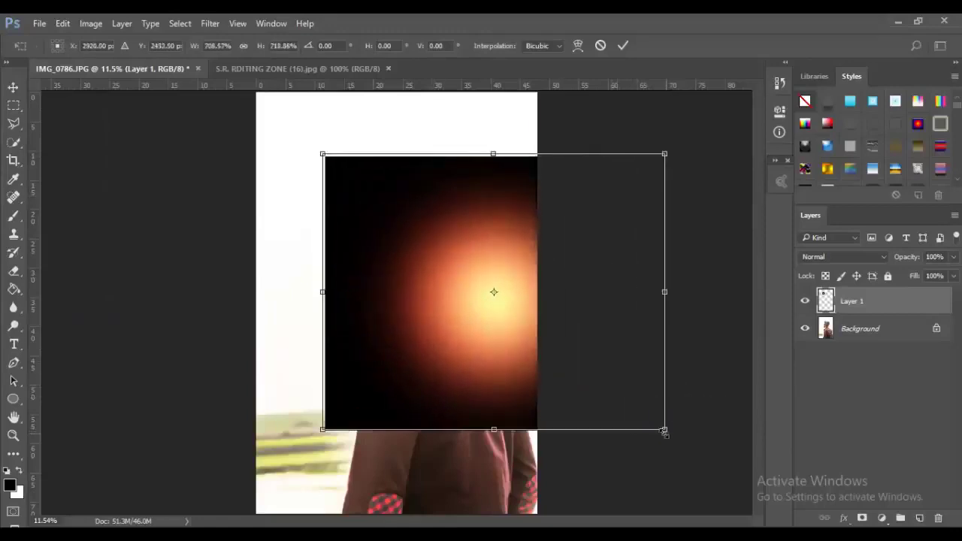
left_click_drag(497, 342, 341, 266)
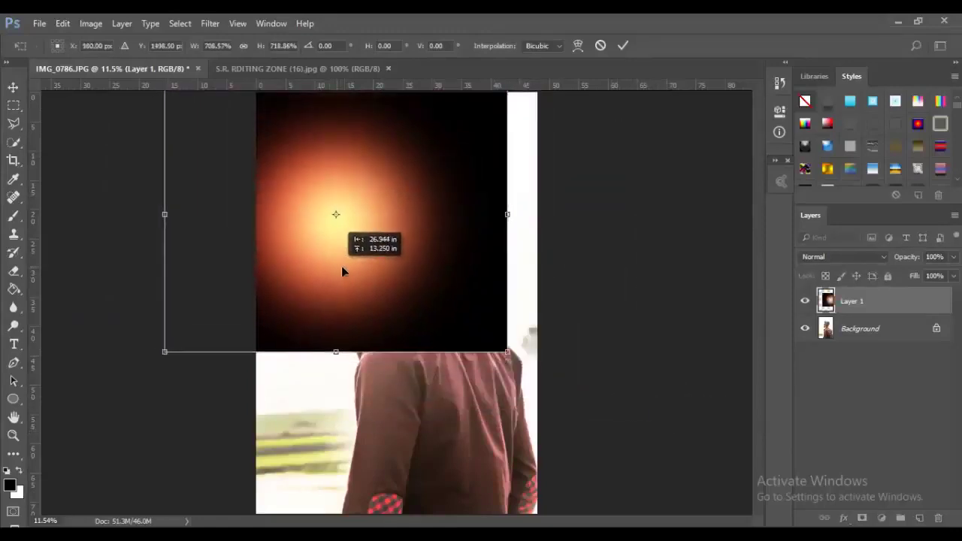
left_click_drag(336, 351, 346, 527)
left_click_drag(369, 430, 353, 333)
left_click(623, 46)
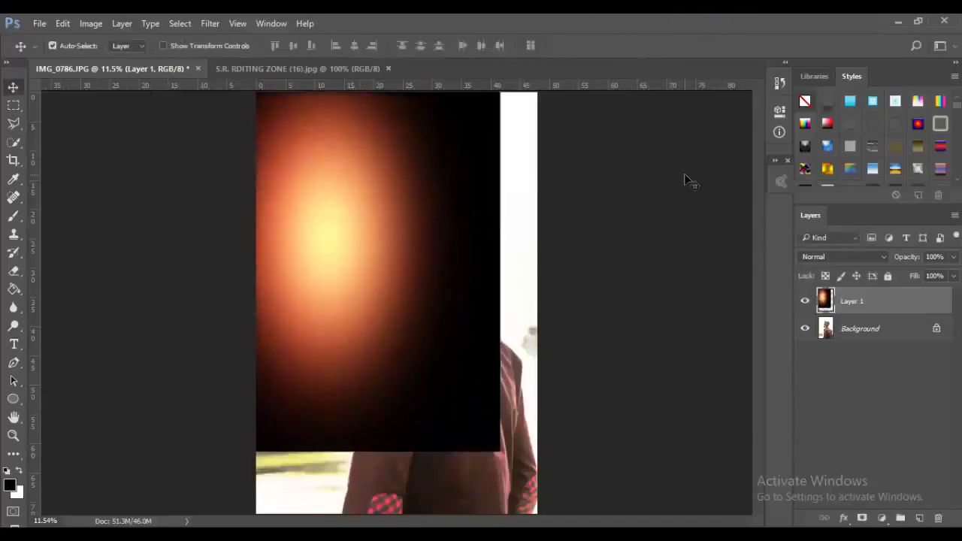
Set Layer 1's blend mode to Screen and nudge the glow into place.
left_click(837, 259)
left_click(827, 351)
mouse_move(339, 253)
left_mouse_down()
mouse_move(326, 255)
mouse_move(331, 236)
left_mouse_up()
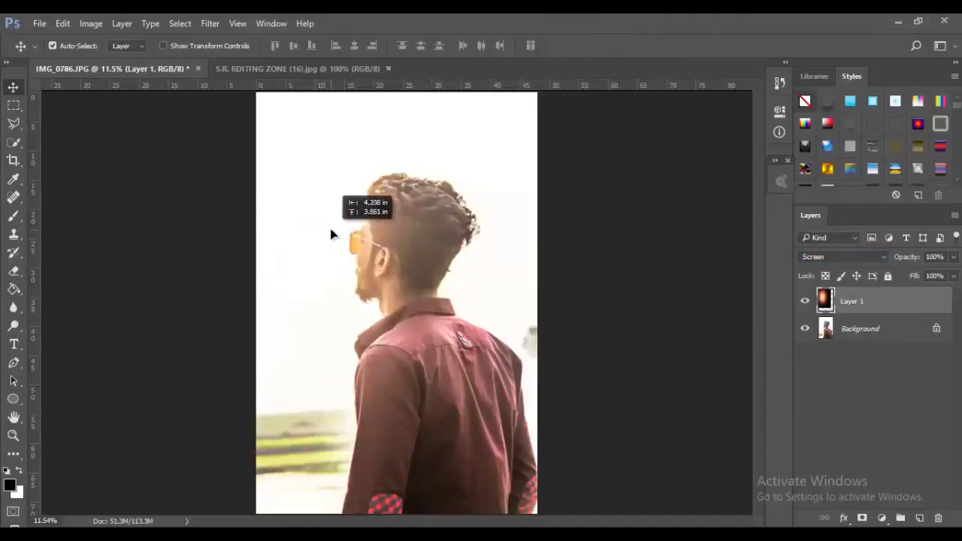
On the Background layer, make a Color Range selection of the bright background with fuzziness 76.
left_click(852, 335)
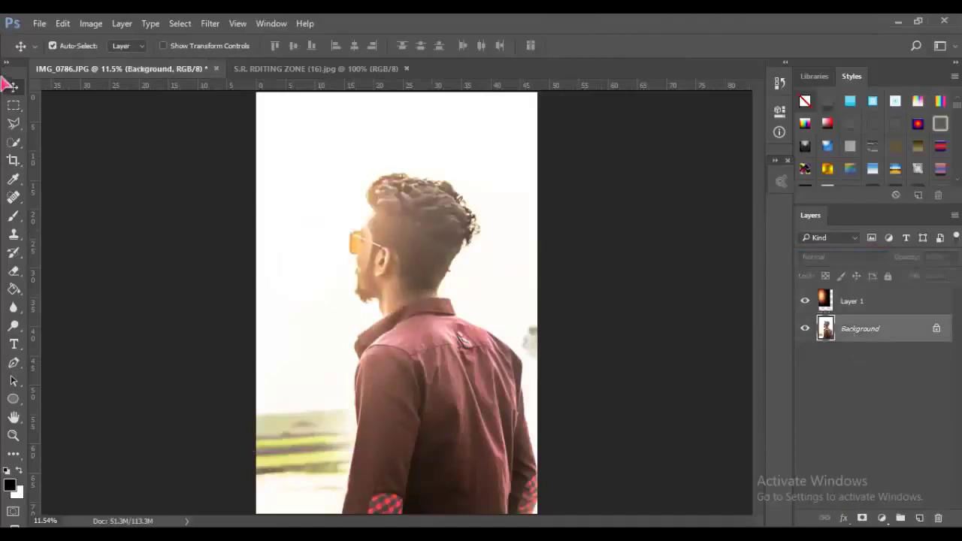
left_click(209, 24)
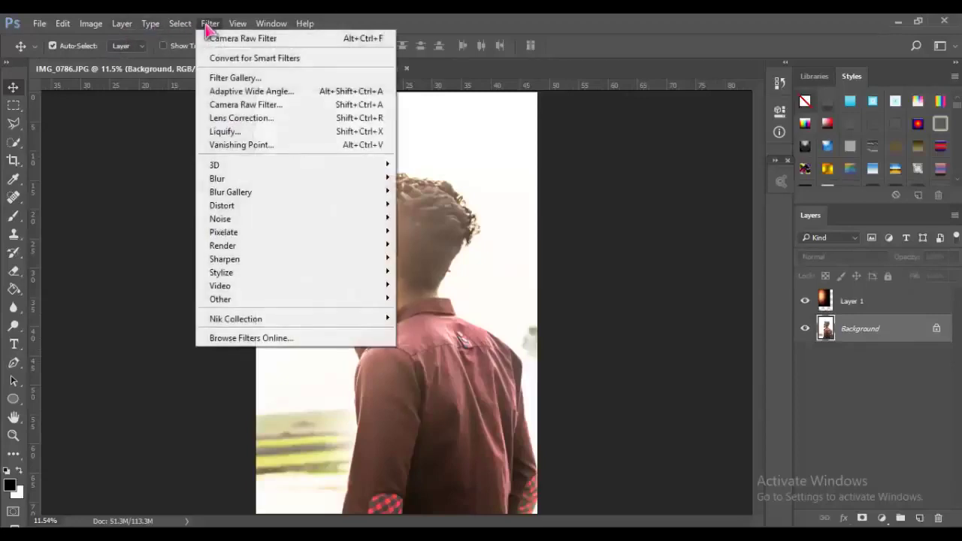
mouse_move(180, 24)
left_click(206, 157)
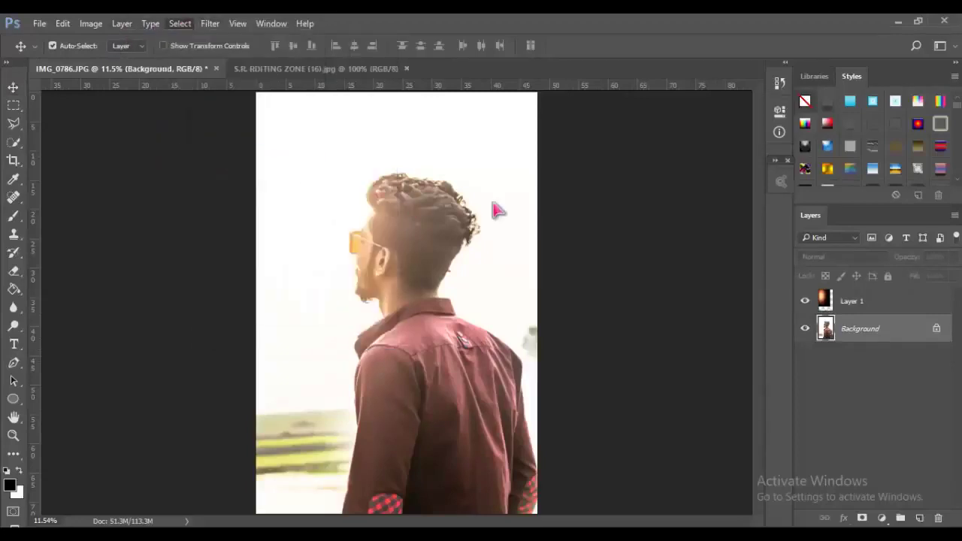
left_click(244, 344)
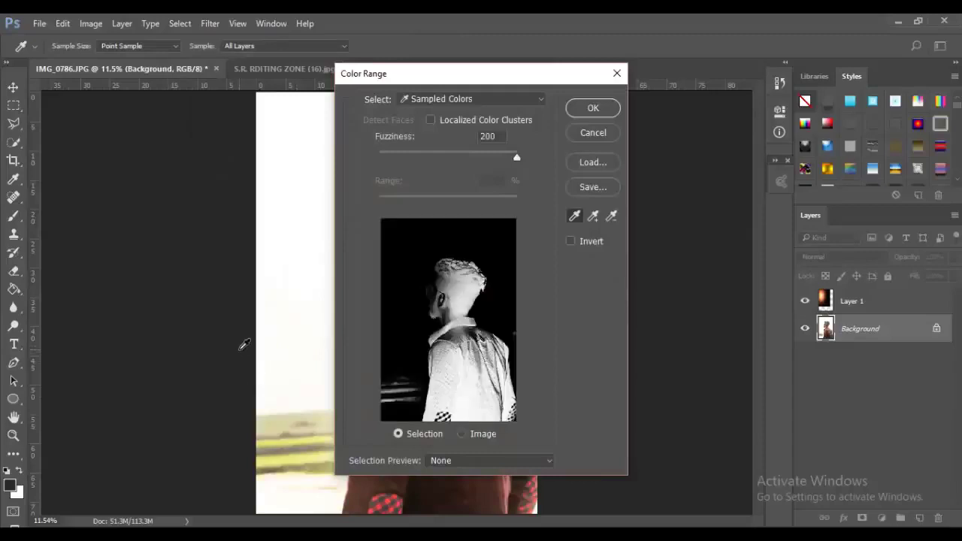
left_click(264, 348)
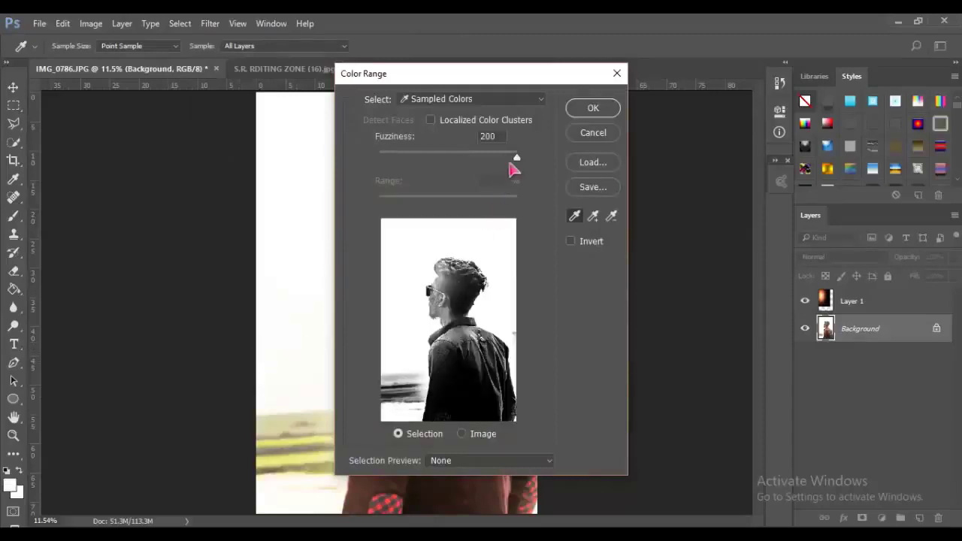
mouse_move(513, 157)
left_mouse_down()
mouse_move(395, 164)
mouse_move(423, 168)
left_mouse_up()
left_click(593, 110)
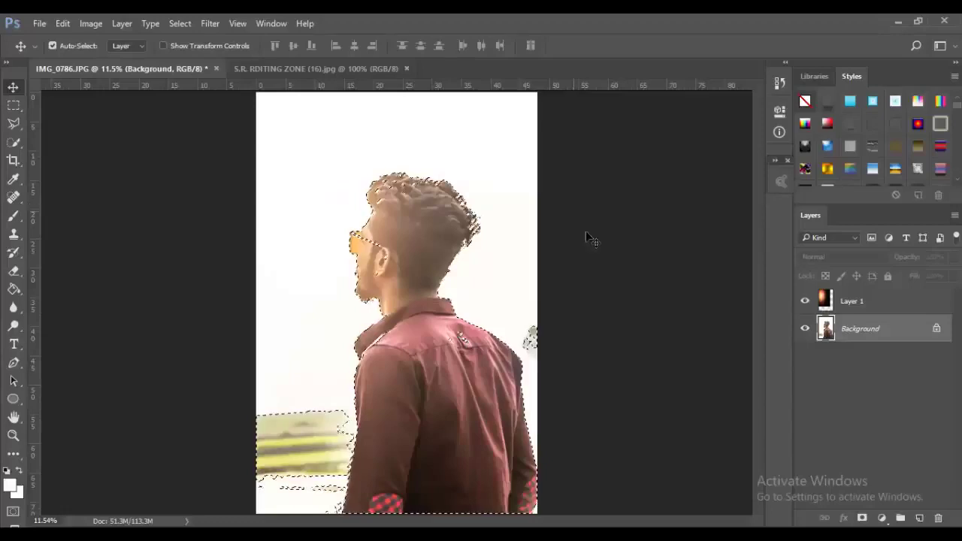
Add a layer mask from the selection and put a white-filled Layer 2 below Layer 0.
left_click(863, 518)
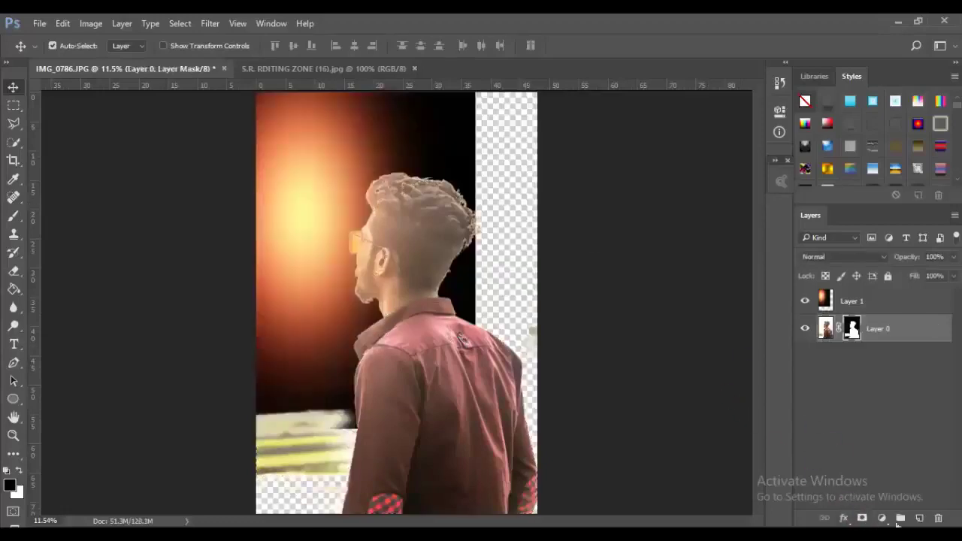
left_click(919, 519)
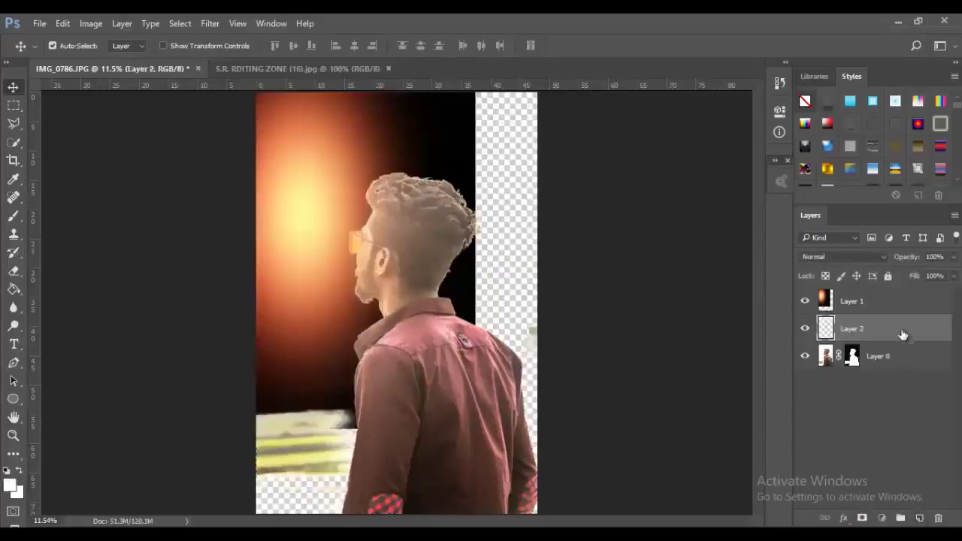
left_click_drag(903, 334, 922, 412)
key("alt+BackSpace")
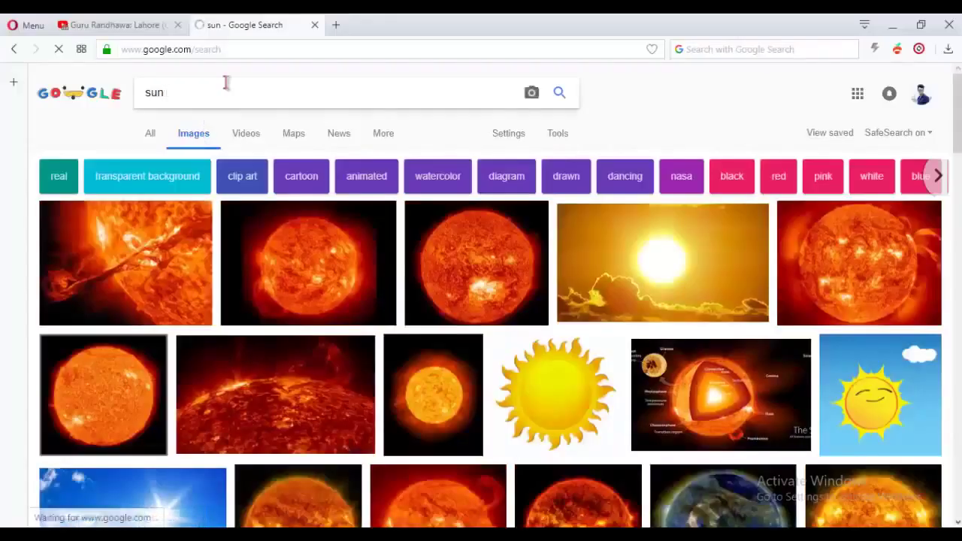
Search Google Images for 'sun sky' and scroll through the results.
type("sky")
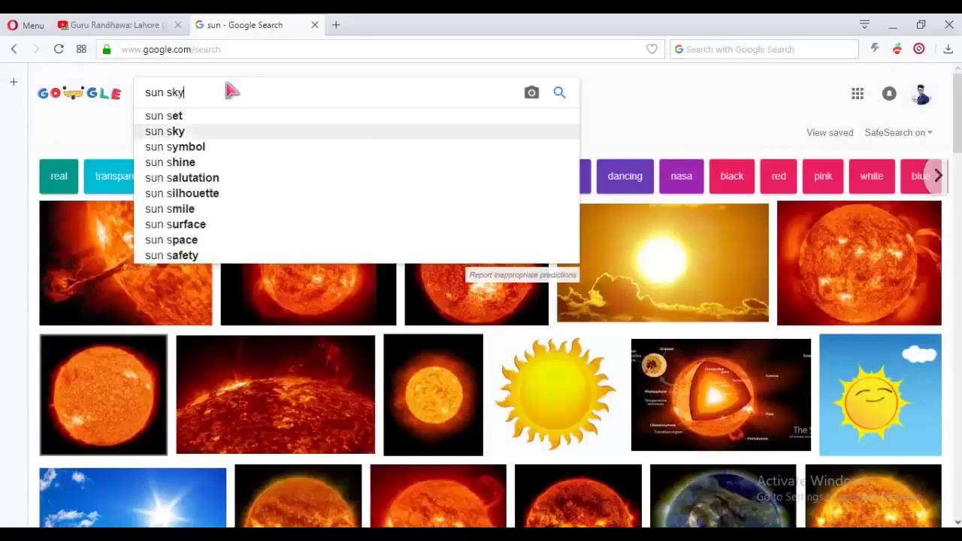
key("Return")
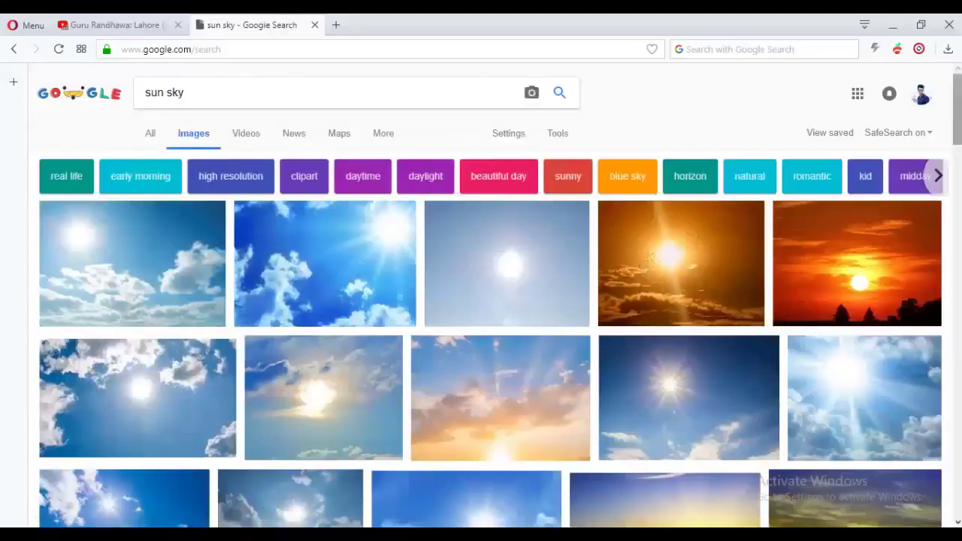
scroll(247, 76, "down", 5)
scroll(489, 300, "down", 3)
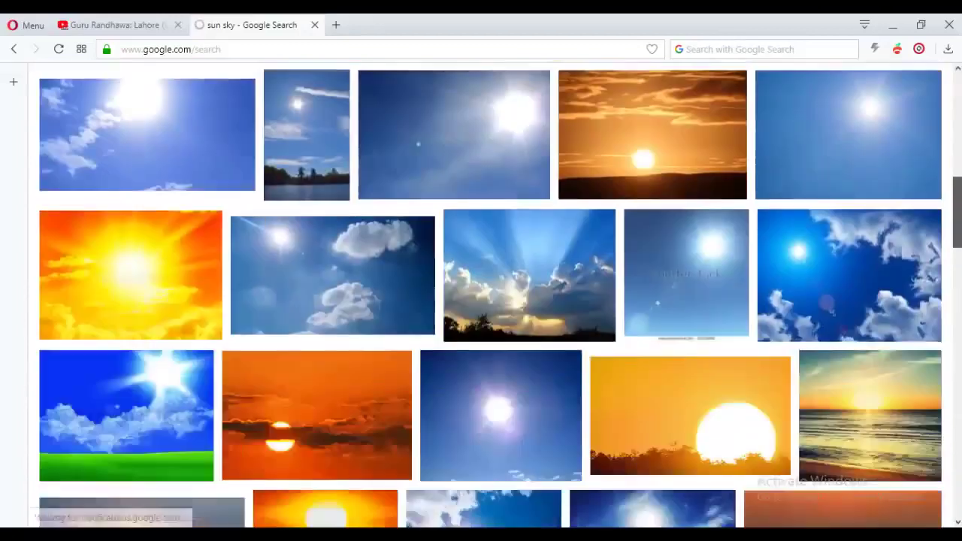
scroll(488, 301, "down", 1)
scroll(489, 301, "down", 1)
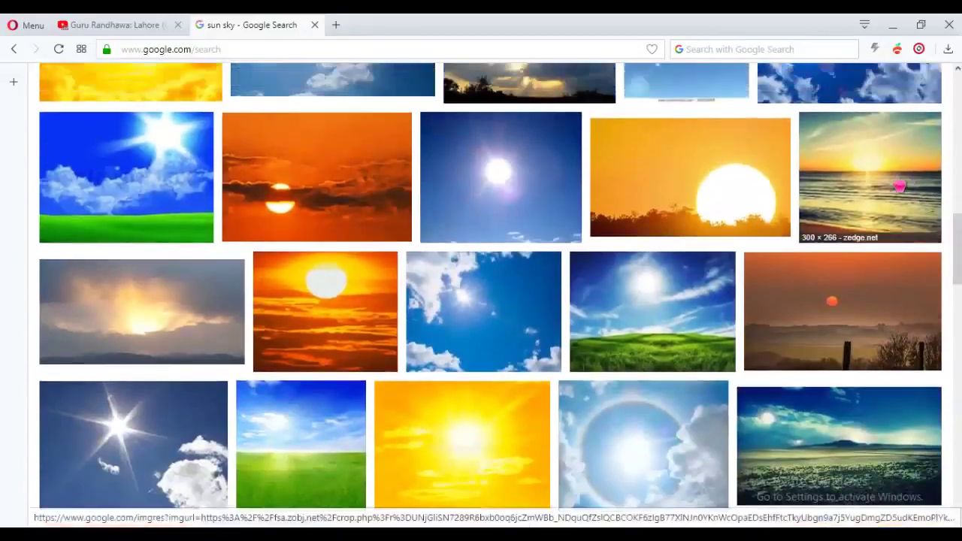
Preview the sunset results and open the misty mountain sunset at full size.
left_click(895, 180)
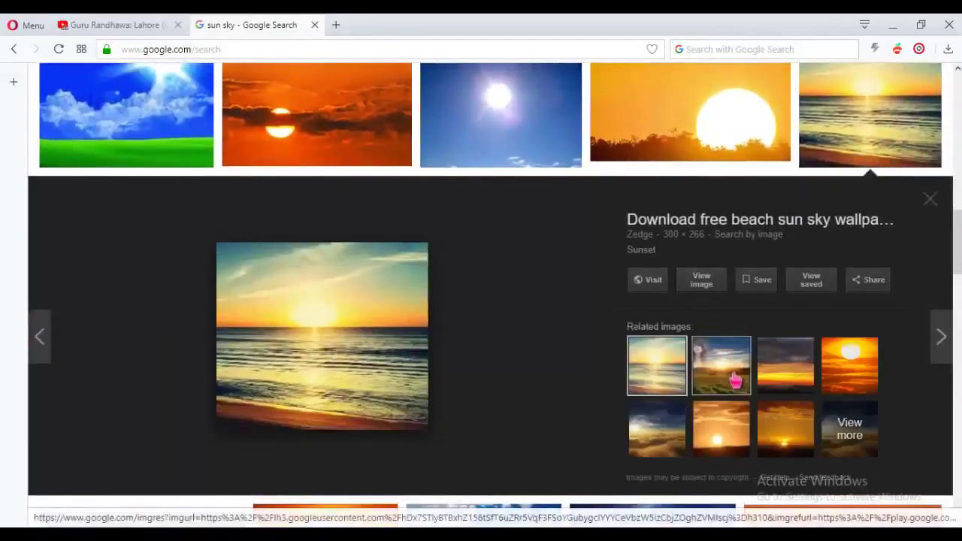
left_click(699, 366)
left_click(666, 365)
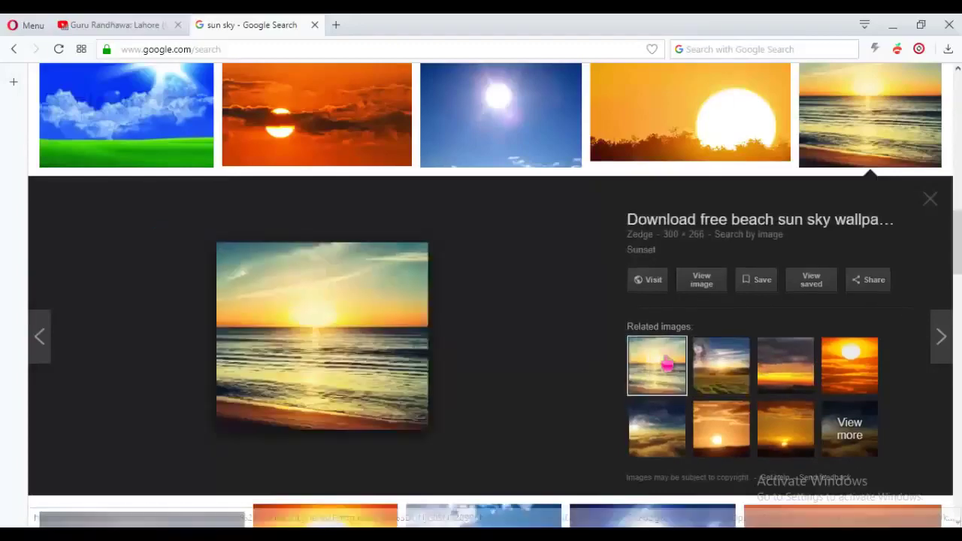
scroll(666, 365, "down", 2)
scroll(666, 366, "down", 1)
scroll(902, 324, "down", 3)
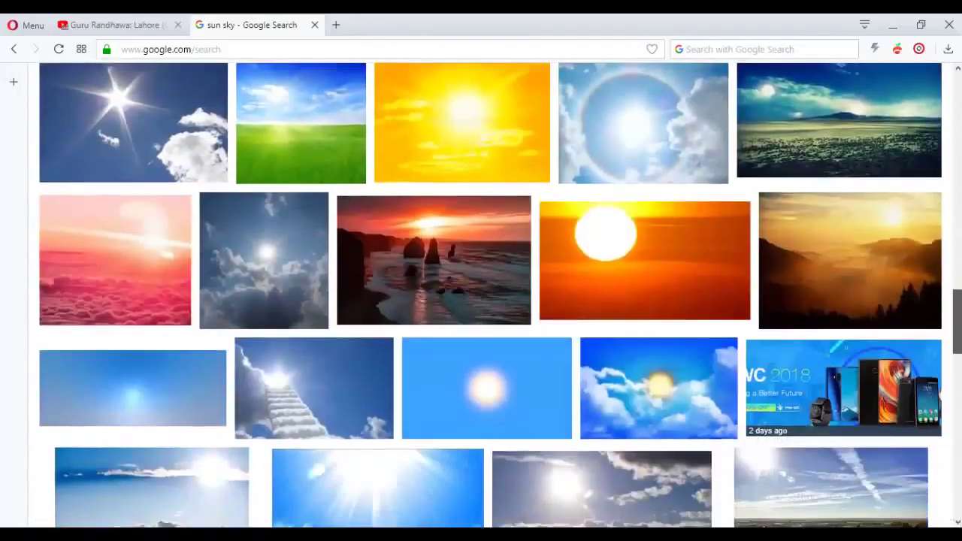
left_click(902, 325)
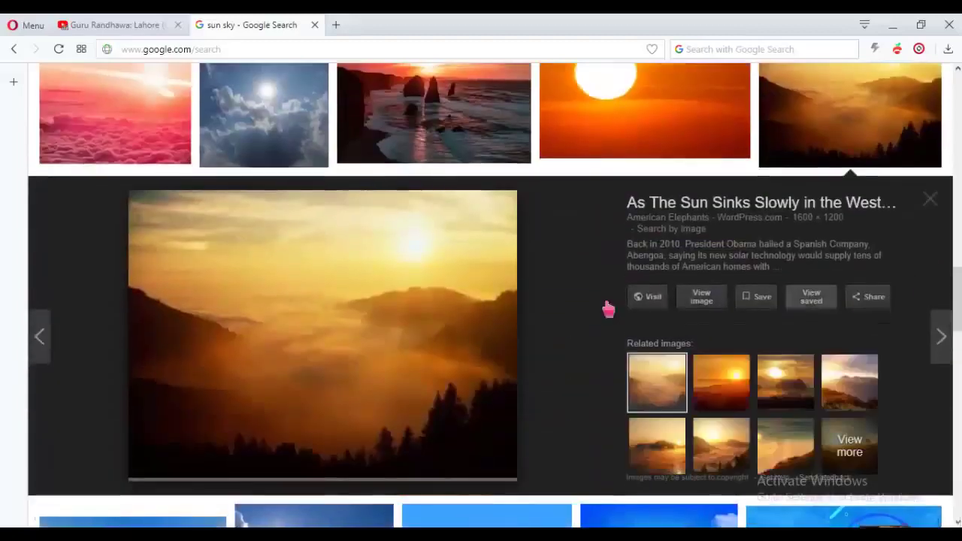
left_click(699, 308)
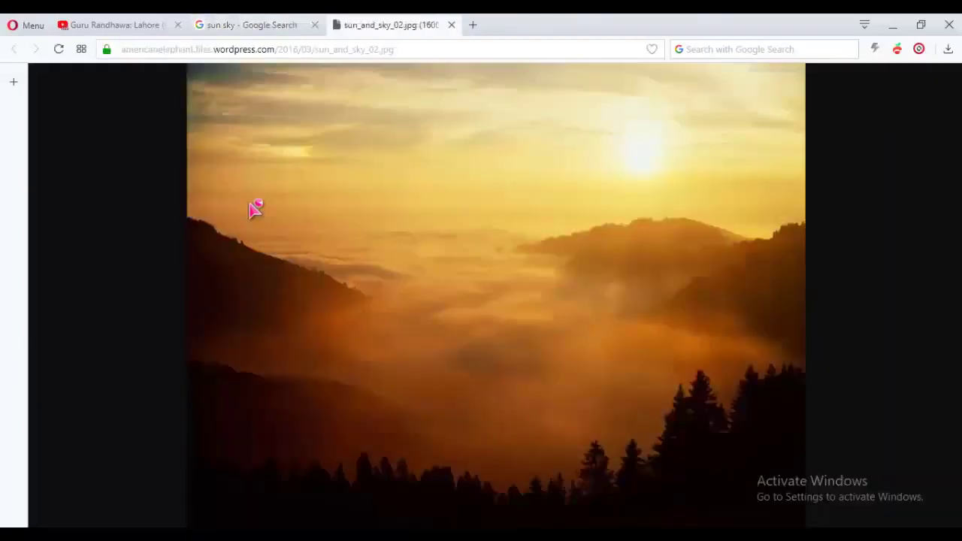
Save the image to the Desktop as sun_and_sky_02 and return to Photoshop.
right_click(453, 276)
left_click(504, 292)
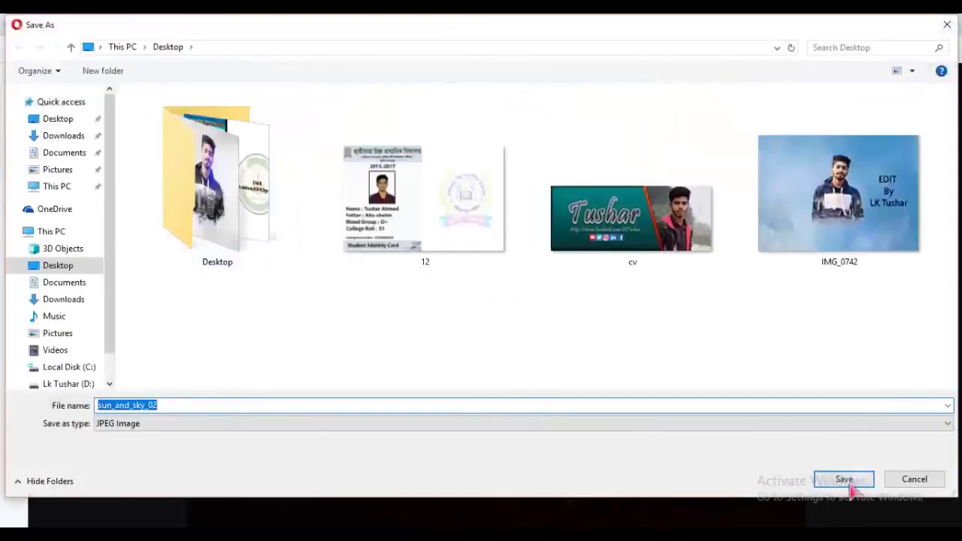
left_click(846, 480)
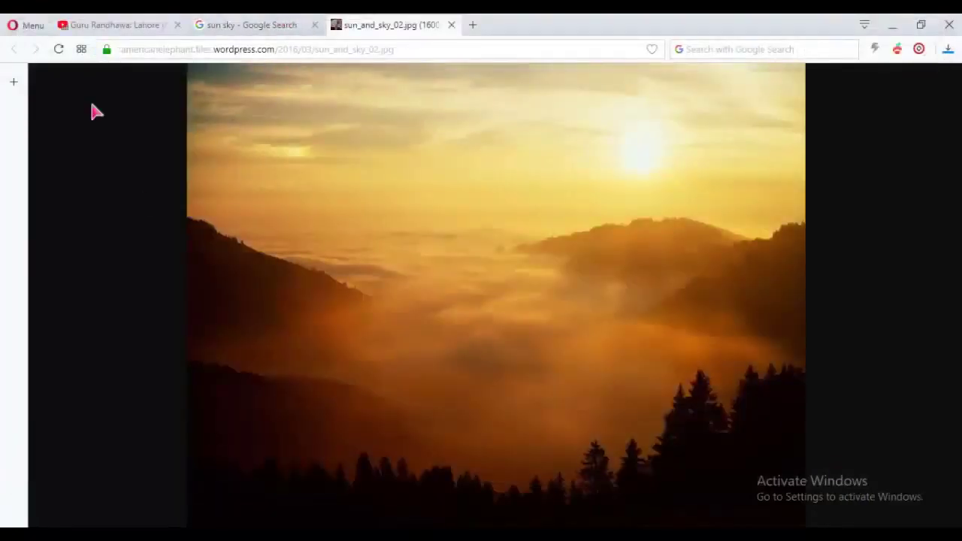
key("alt+Tab")
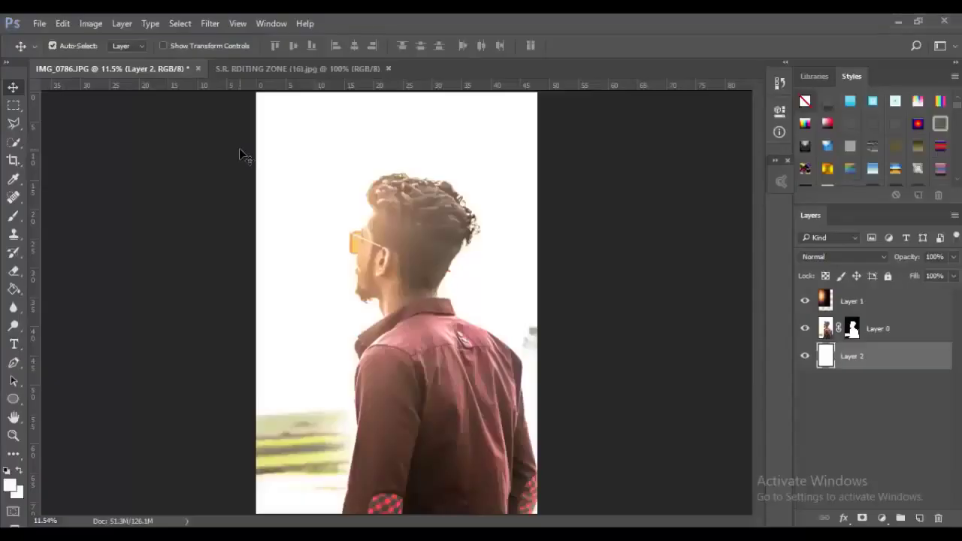
Open sun_and_sky_02 from the Desktop folder.
left_click(39, 23)
left_click(41, 49)
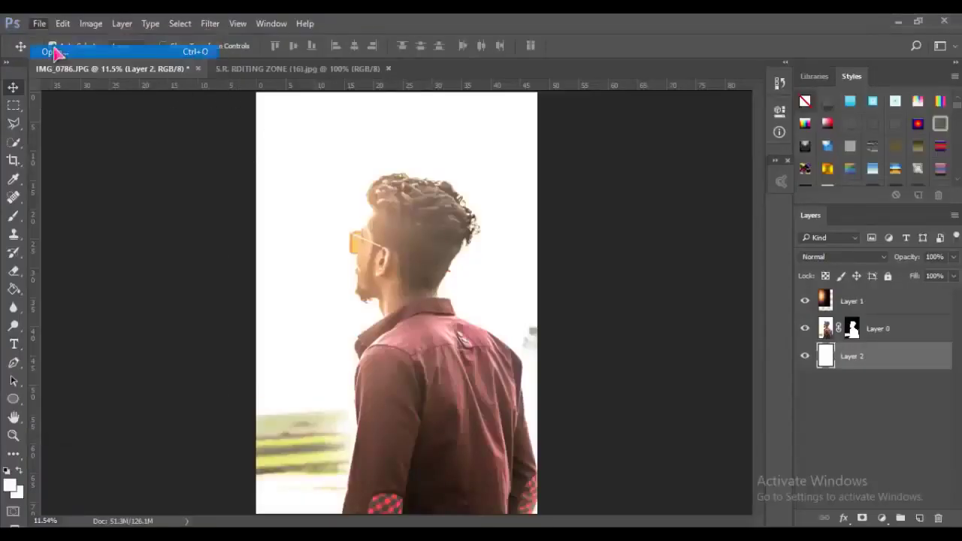
left_click(45, 154)
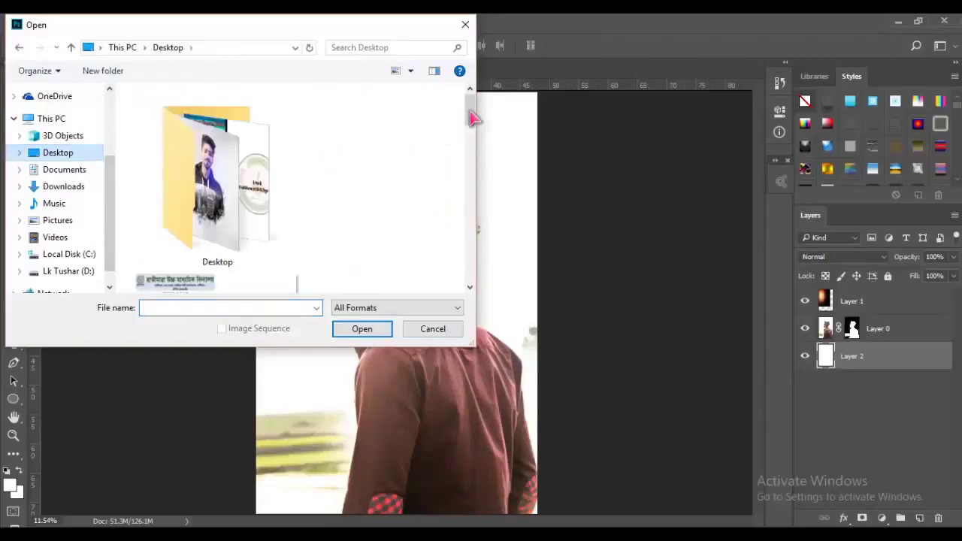
left_click_drag(469, 112, 485, 274)
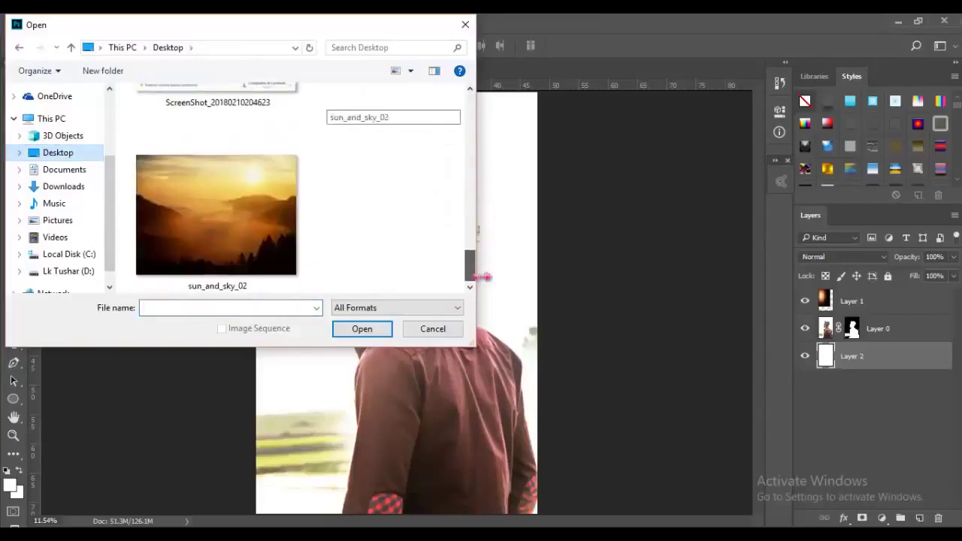
double_click(267, 194)
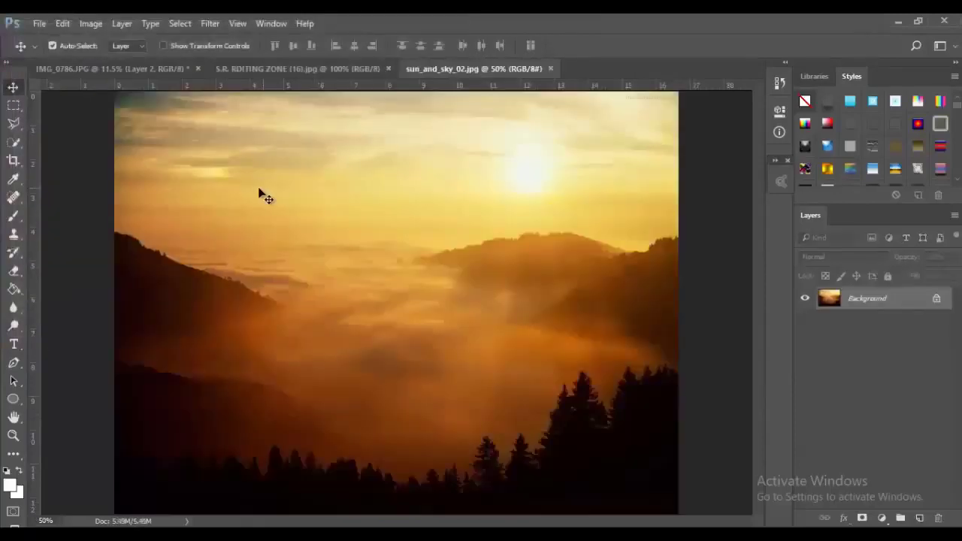
Select the whole sunset image and drag it into the IMG_0786 portrait as a new layer.
left_click(14, 105)
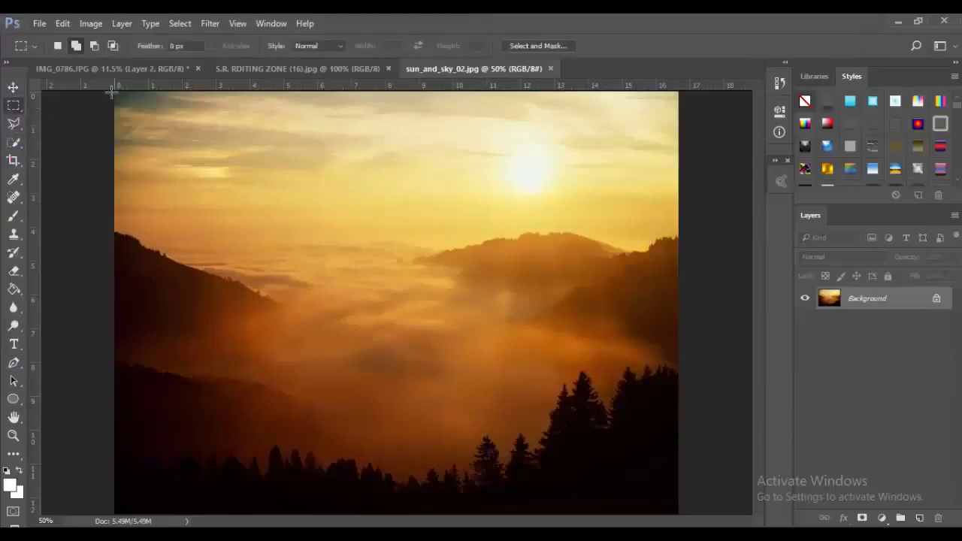
left_click_drag(116, 94, 859, 505)
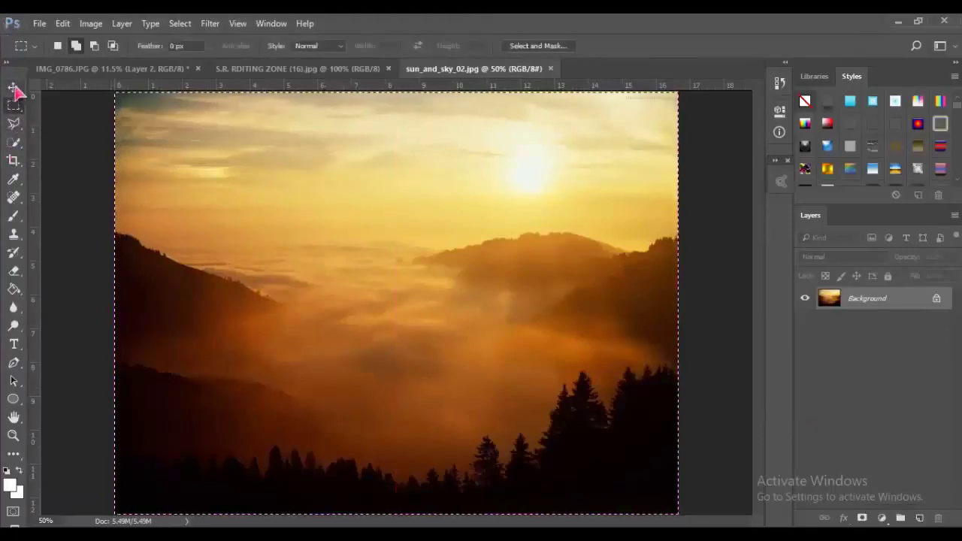
left_click(13, 87)
left_click_drag(396, 179, 298, 92)
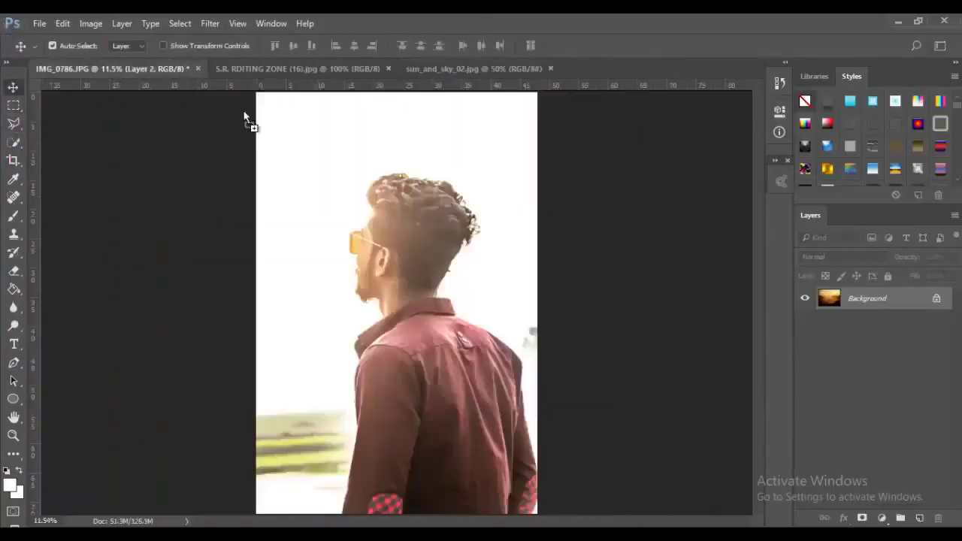
left_click_drag(170, 64, 386, 213)
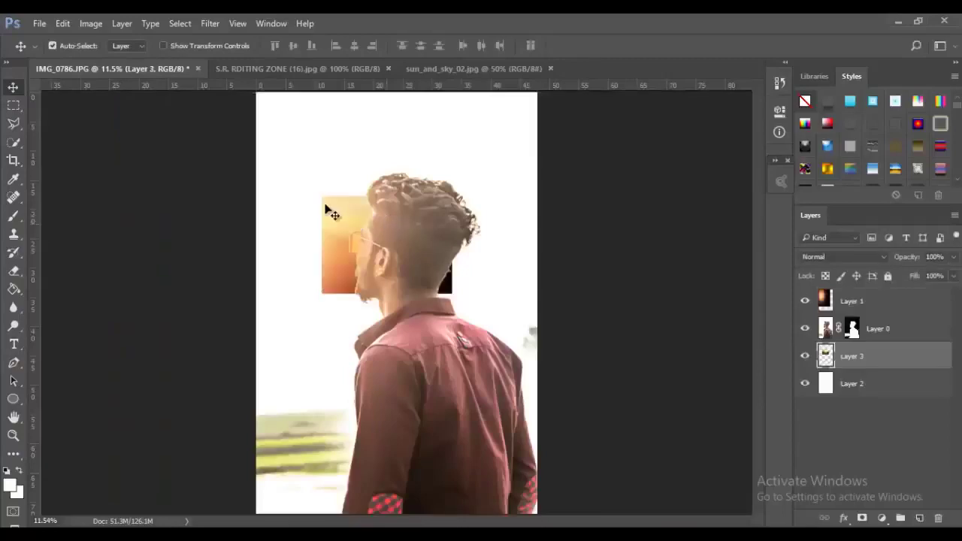
Scale the sunset layer up about fourfold, flip it horizontally, and commit.
left_click(91, 23)
mouse_move(62, 23)
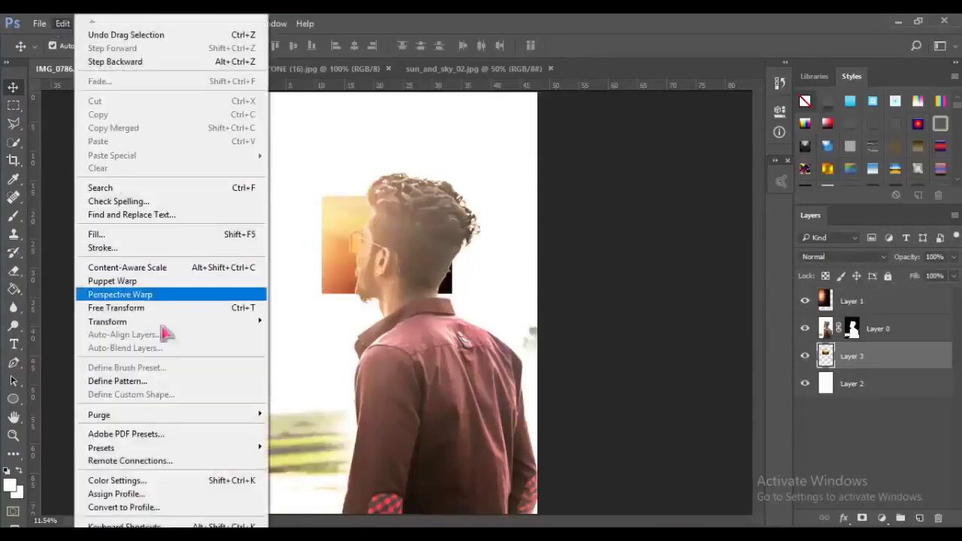
left_click(158, 308)
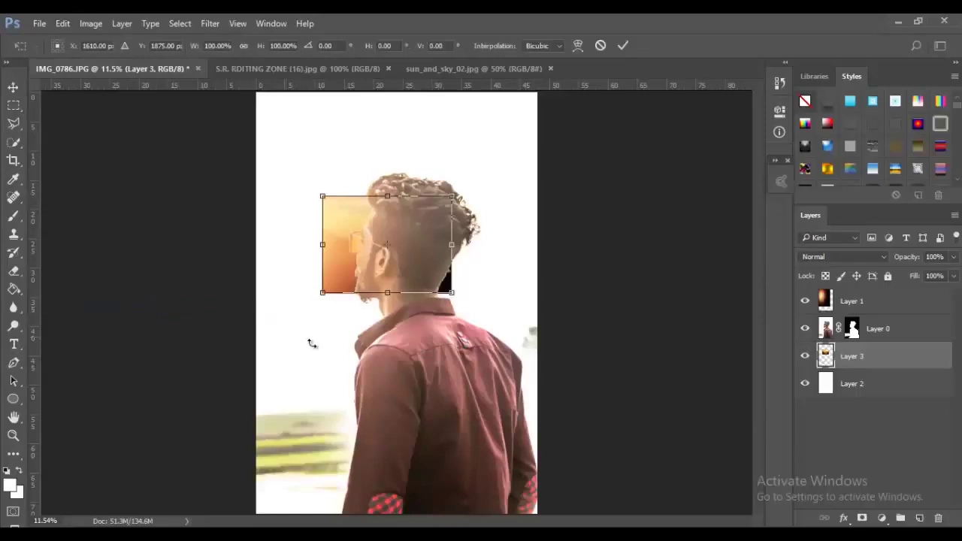
left_click_drag(452, 291, 827, 534)
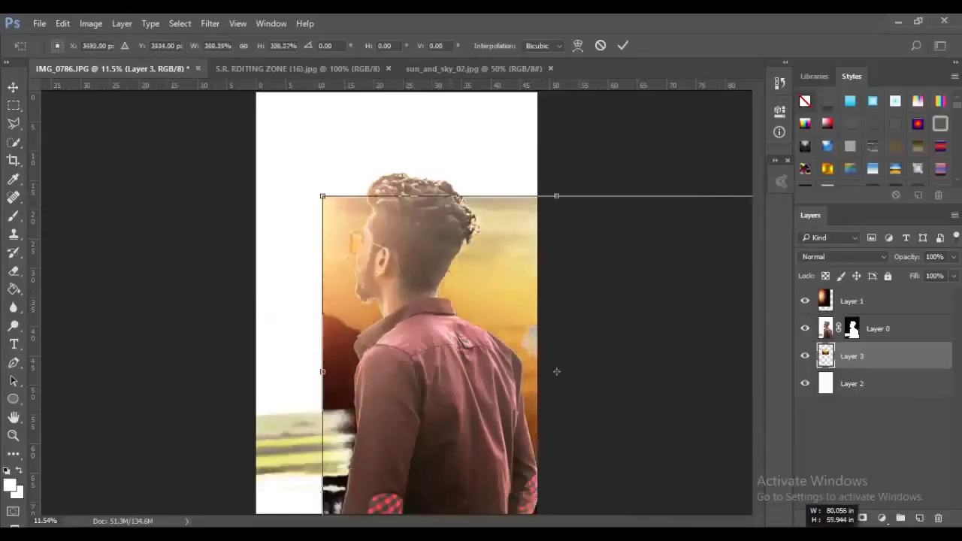
mouse_move(415, 324)
left_mouse_down()
mouse_move(383, 276)
mouse_move(362, 302)
left_mouse_up()
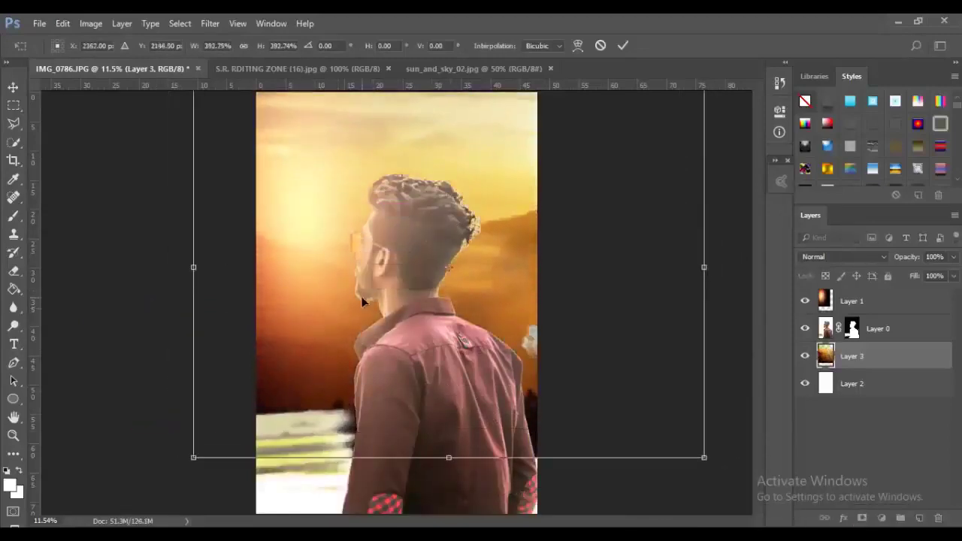
key("ctrl+minus")
key("ctrl+minus")
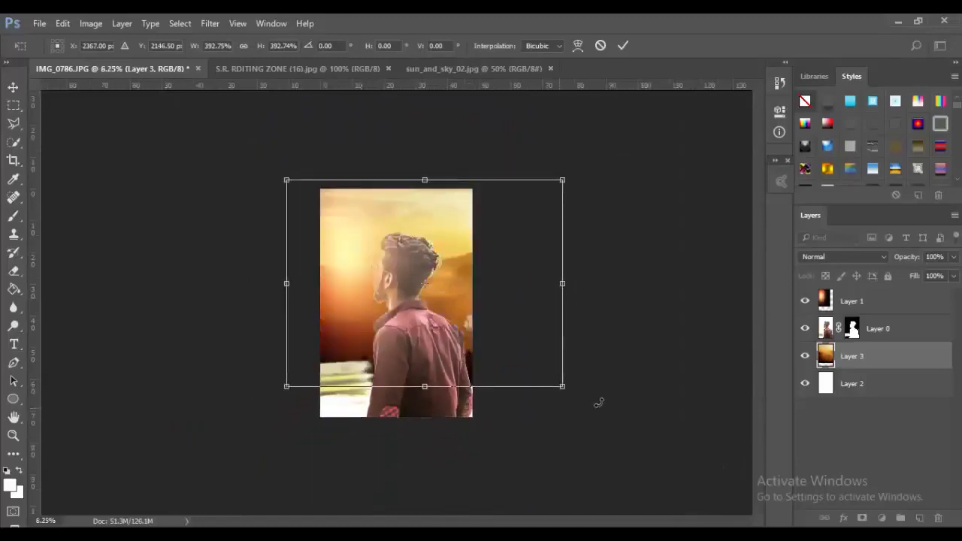
left_click_drag(563, 387, 604, 418)
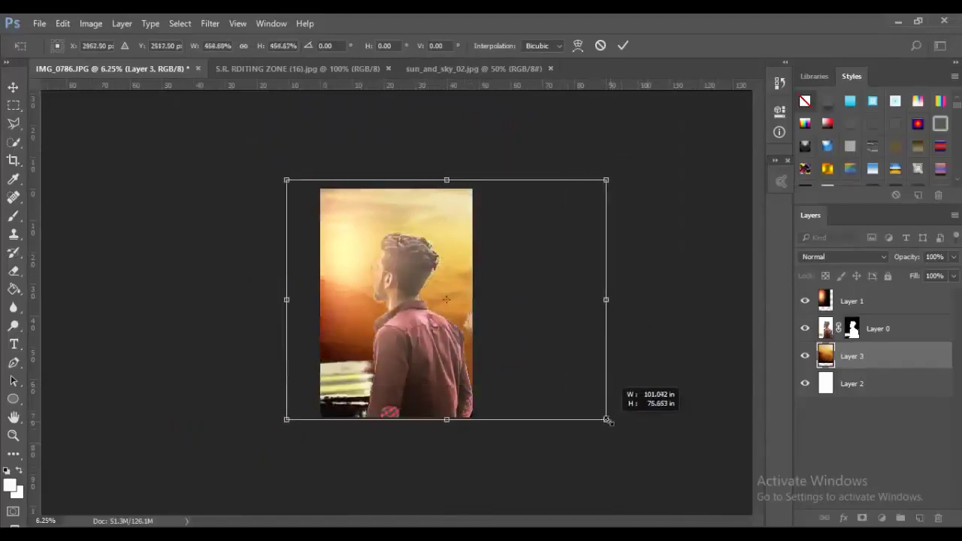
left_click_drag(456, 354, 342, 357)
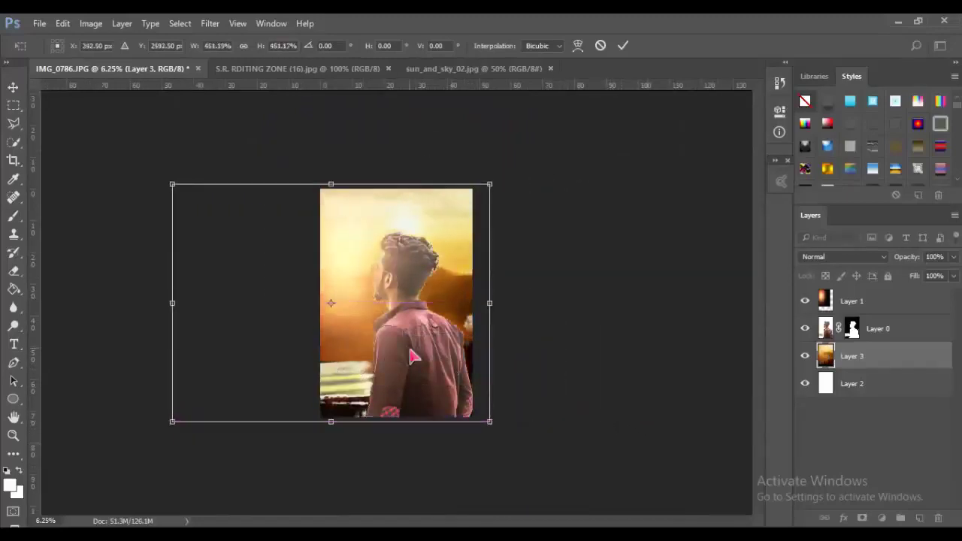
right_click(410, 350)
left_click(461, 321)
mouse_move(415, 354)
left_mouse_down()
mouse_move(557, 357)
mouse_move(493, 367)
mouse_move(491, 356)
left_mouse_up()
key("Return")
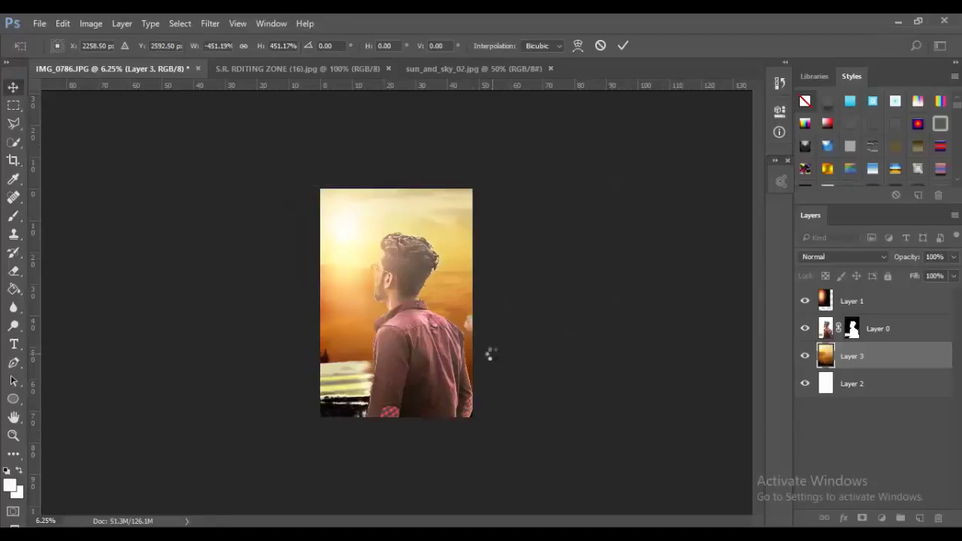
Re-transform the sunset to about 232% width and 197% height, shifted slightly left.
key("ctrl+0")
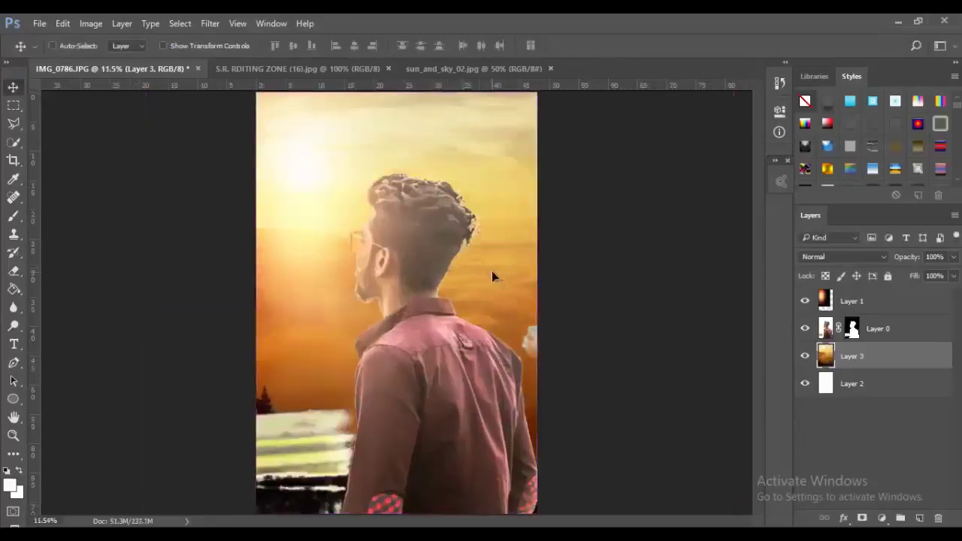
key("ctrl+t")
key("ctrl+minus")
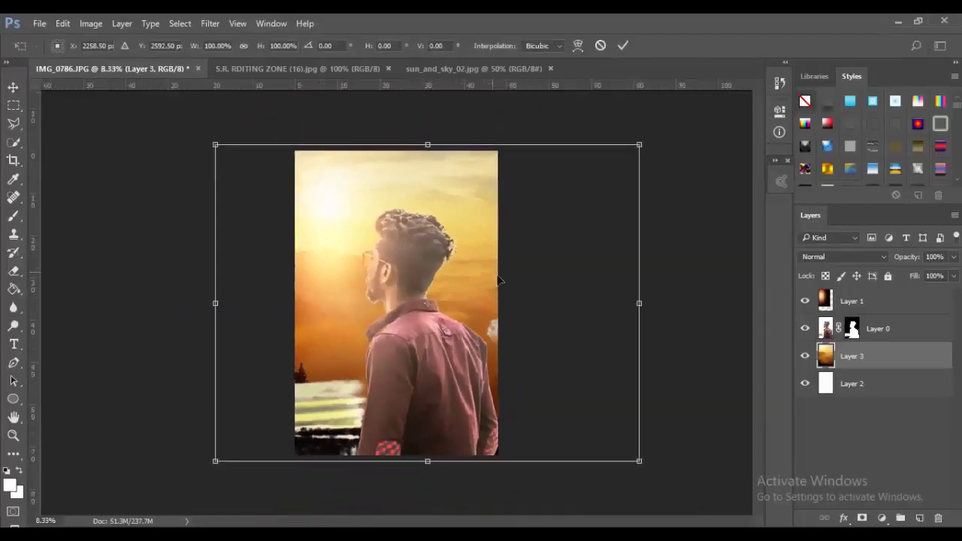
left_click_drag(603, 304, 581, 299)
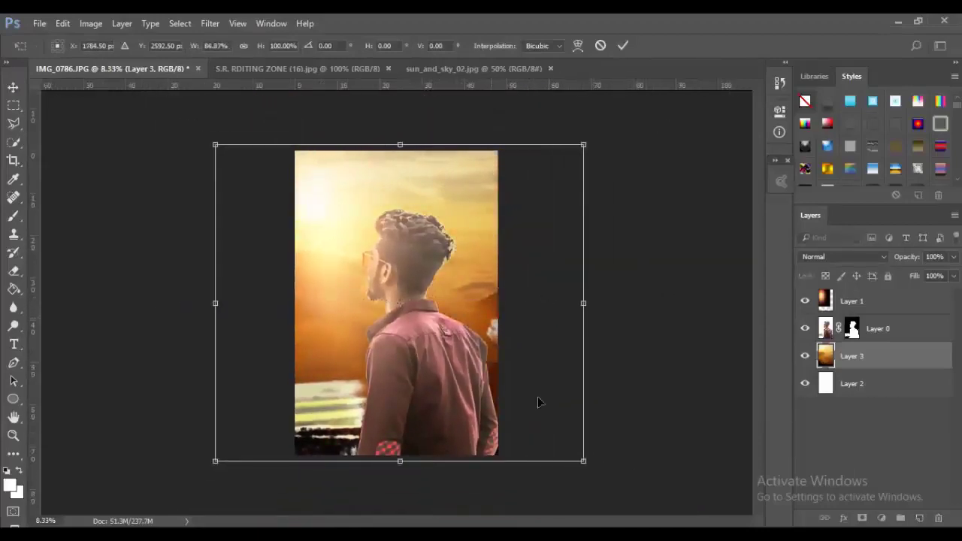
left_click_drag(583, 461, 831, 527)
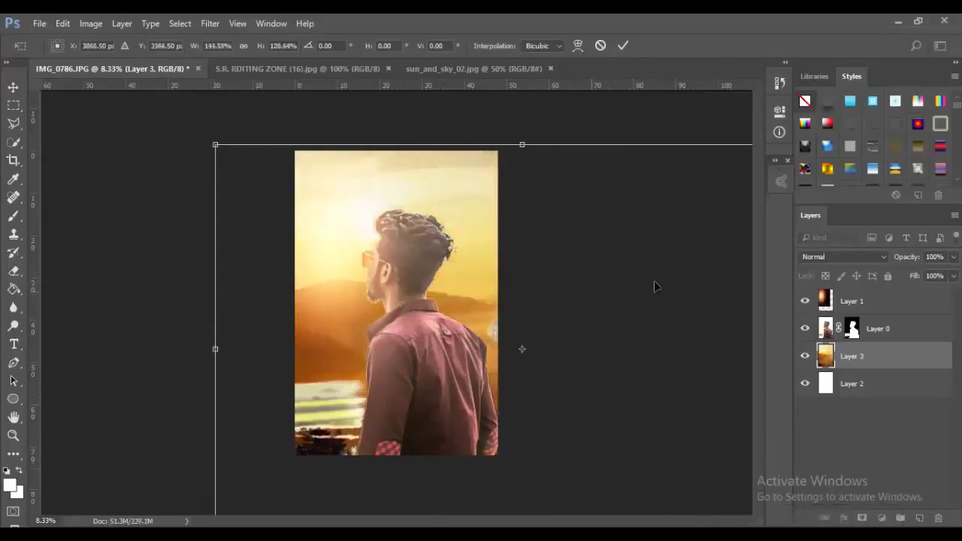
key("ctrl+minus")
key("ctrl+minus")
key("ctrl+minus")
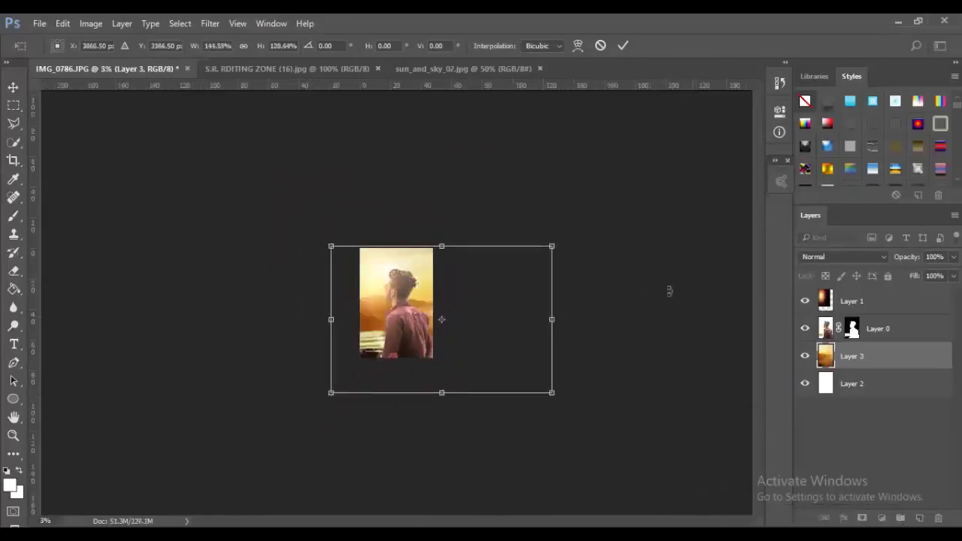
left_click_drag(553, 392, 625, 472)
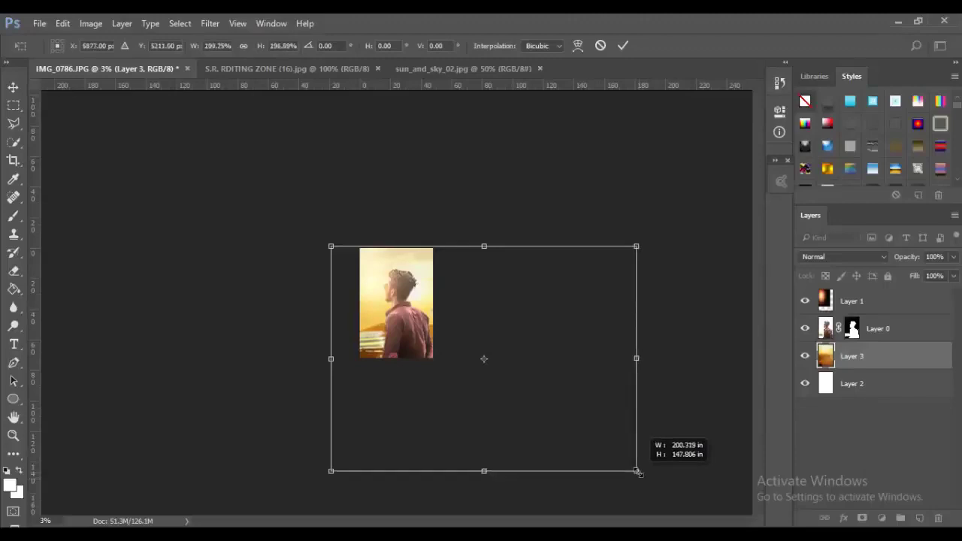
left_click_drag(549, 443, 511, 443)
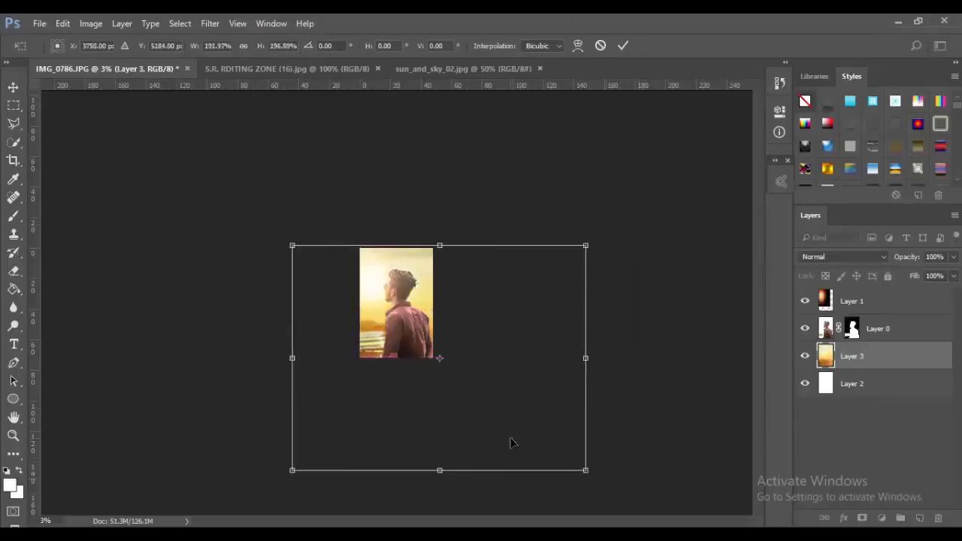
Commit the enlarged sunset so golden sky fills the canvas, then target Layer 0's mask.
key("Return")
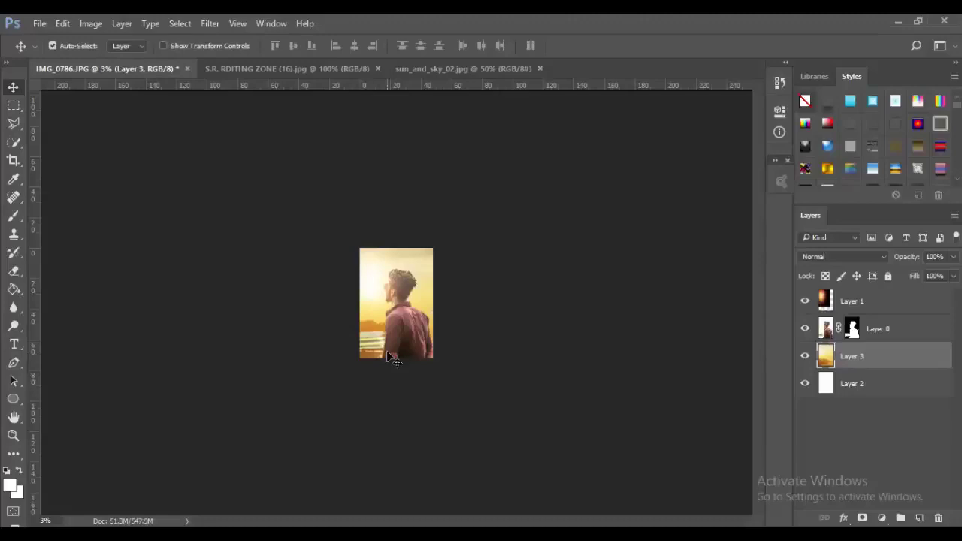
key("ctrl+0")
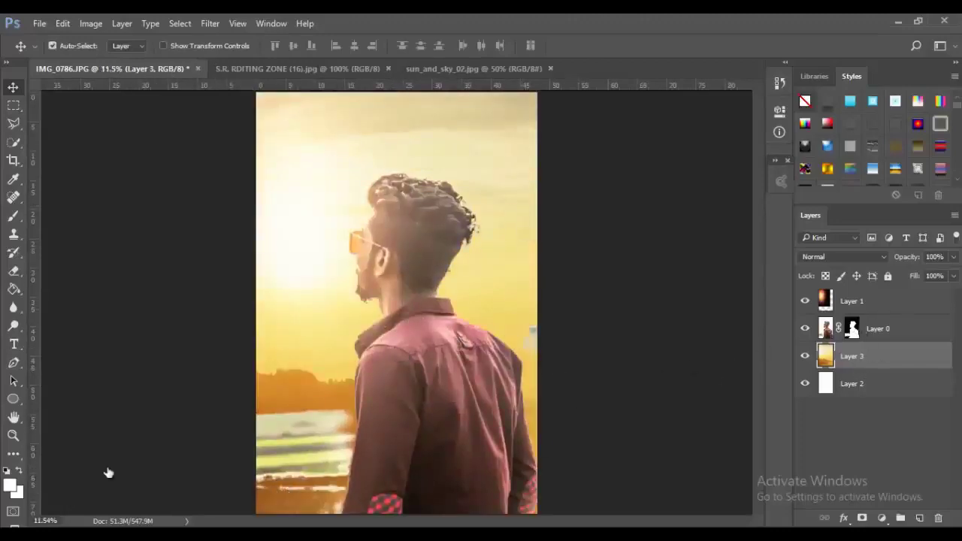
key("alt+bracketright")
Zoom into the lower left and mask out the left stripes with a 464 px brush.
key("z")
mouse_move(334, 485)
left_mouse_down()
mouse_move(340, 490)
mouse_move(419, 339)
left_mouse_up()
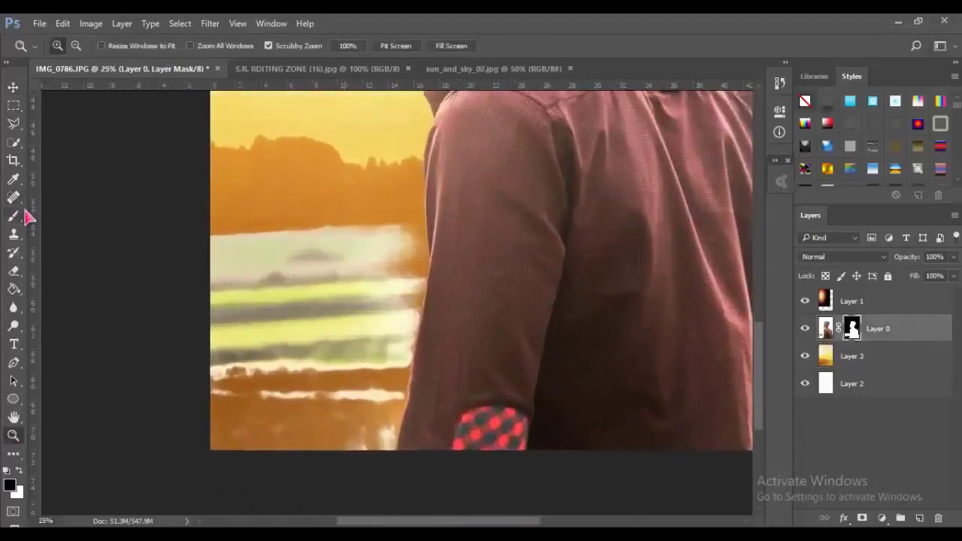
key("b")
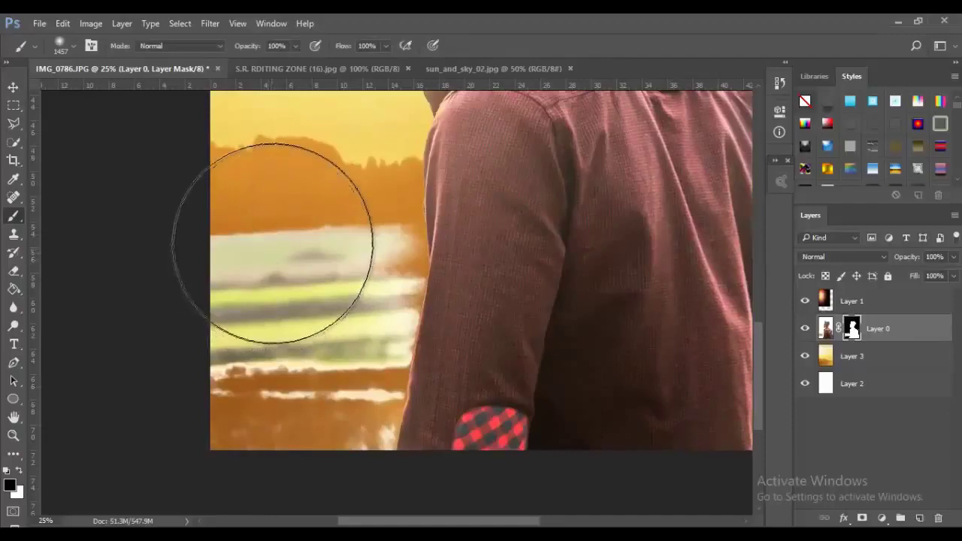
right_click(279, 242)
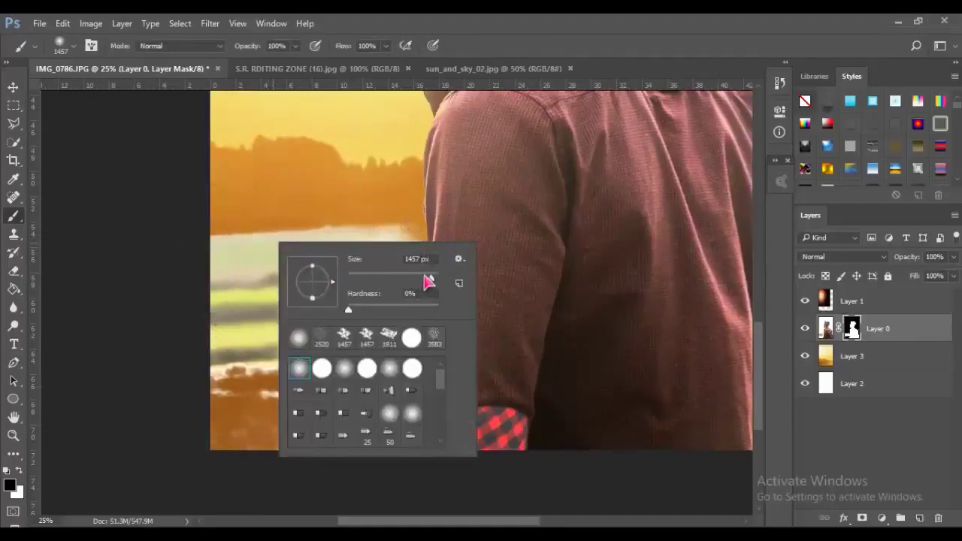
left_click_drag(429, 282, 395, 275)
key("Return")
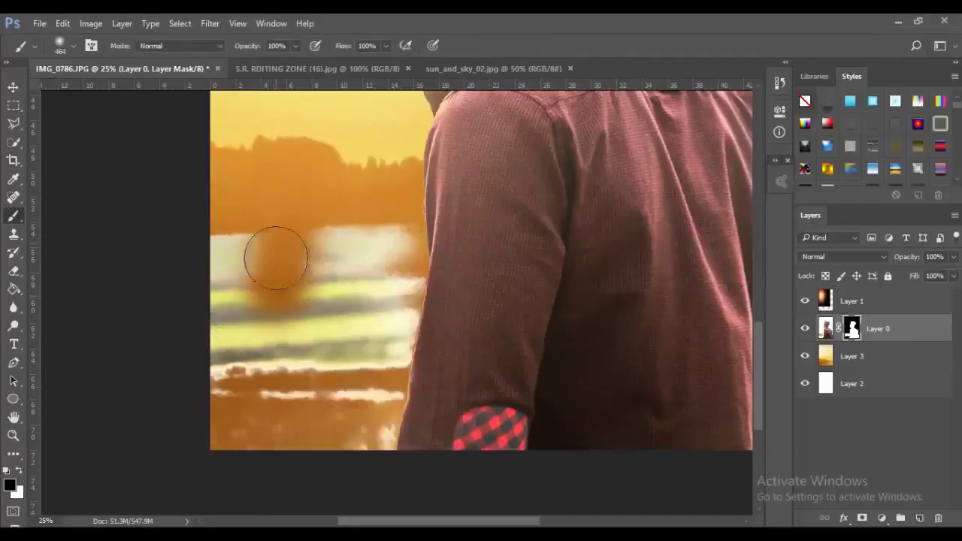
left_click_drag(276, 258, 231, 447)
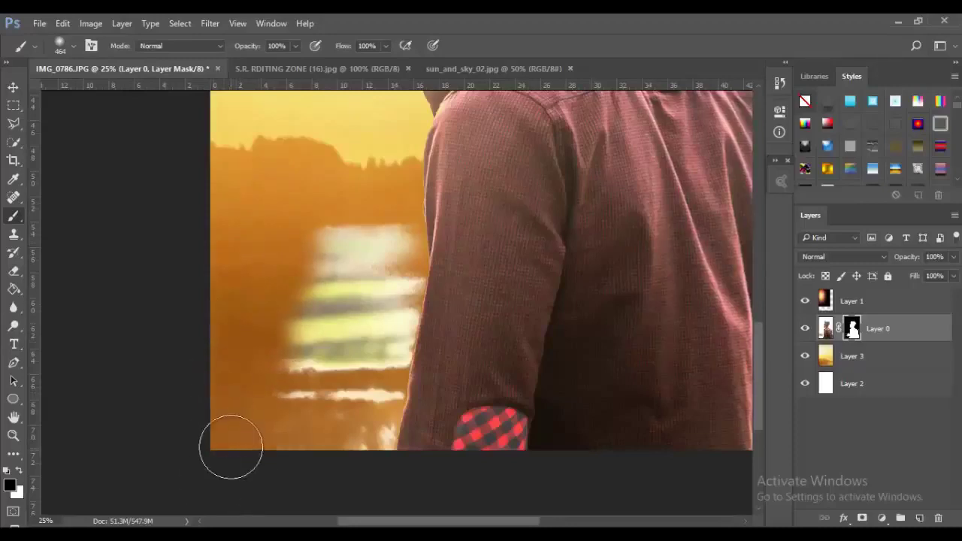
Mask the stripes along the arm's edge down to the bottom, ending with a 500 px brush.
key("bracketleft")
key("bracketleft")
key("bracketleft")
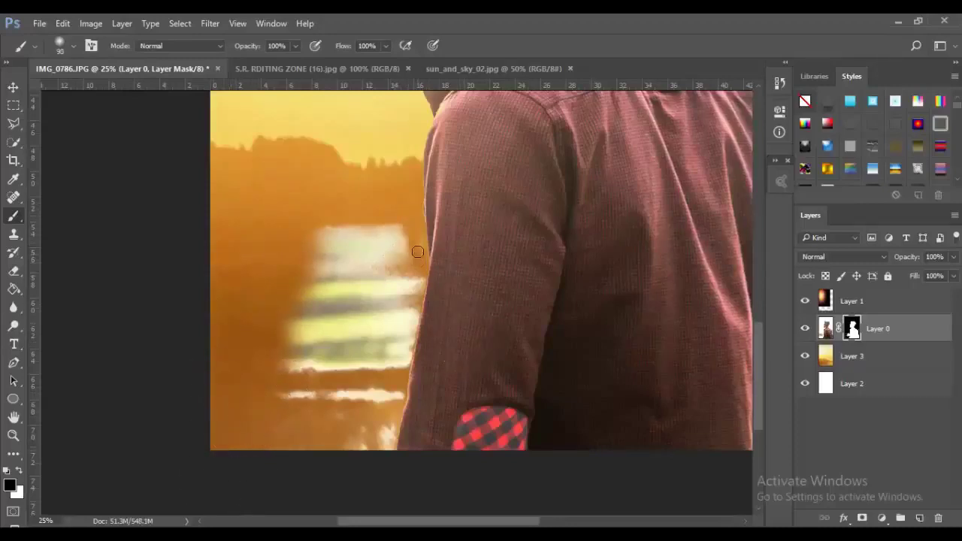
left_click_drag(418, 251, 406, 366)
left_click_drag(402, 400, 389, 448)
key("bracketright")
key("bracketright")
key("bracketright")
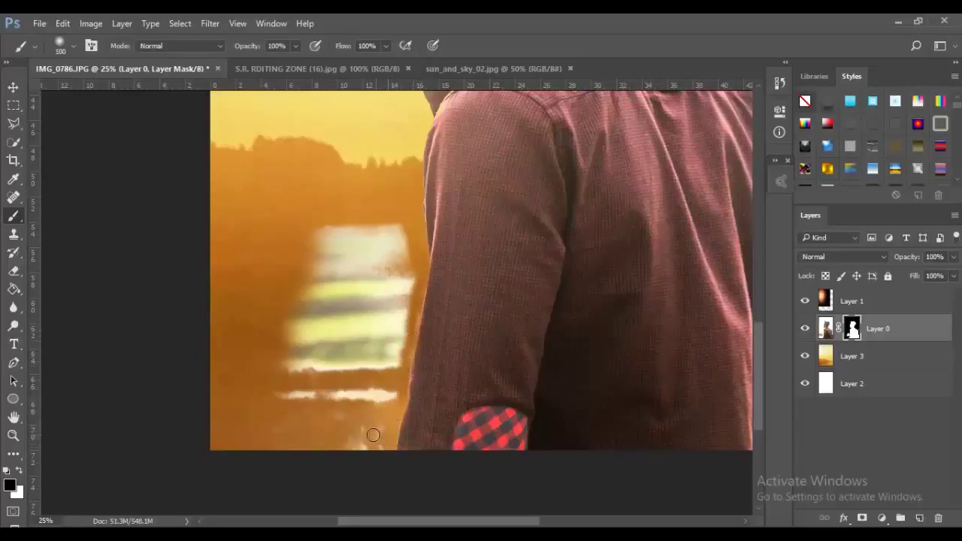
left_click_drag(368, 429, 362, 419)
With a hard round brush, paint out the remaining bright stripes behind the arm.
right_click(362, 432)
left_click(500, 409)
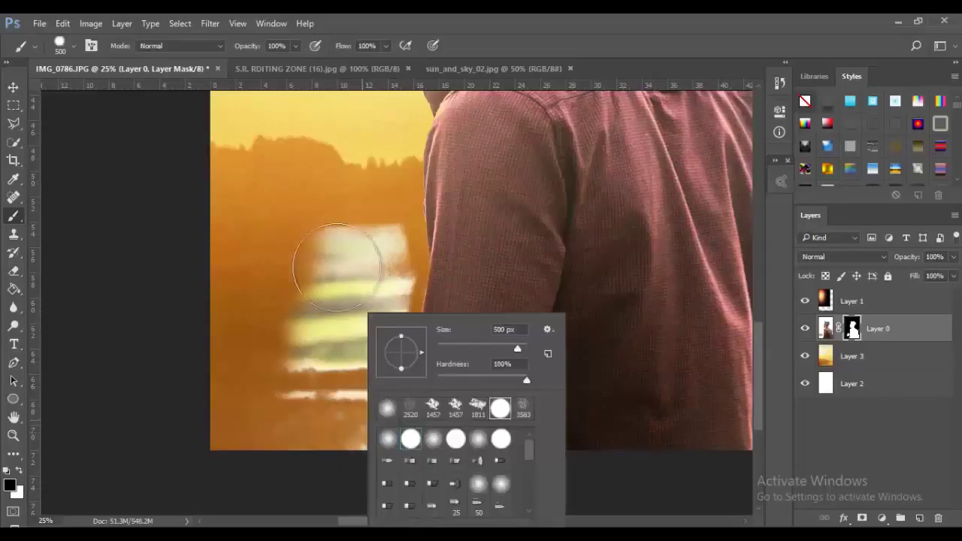
left_click_drag(343, 258, 316, 353)
mouse_move(325, 241)
left_mouse_down()
mouse_move(369, 230)
mouse_move(376, 279)
mouse_move(364, 340)
left_mouse_up()
left_click_drag(344, 383, 343, 429)
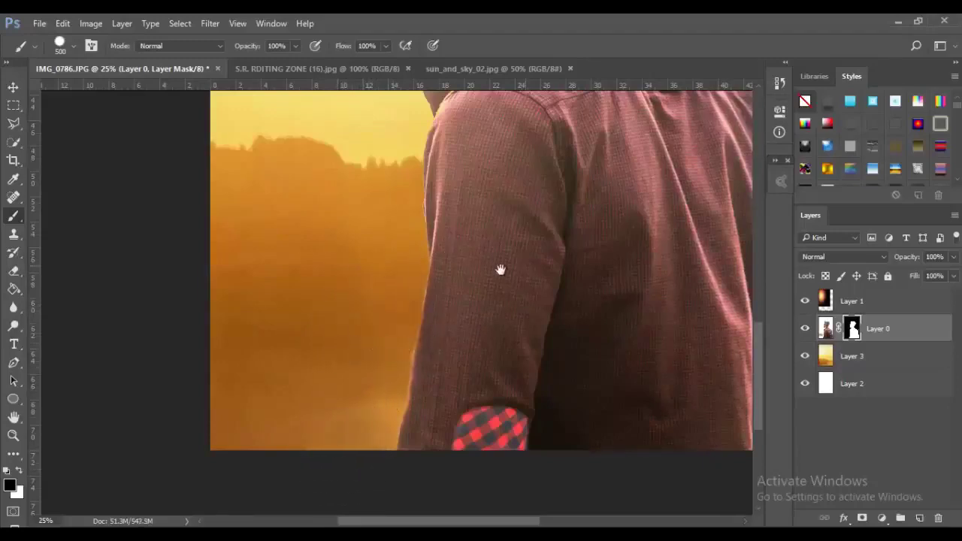
Pan up to the head, fit the image, and toggle the sun flare layer to compare.
left_click_drag(524, 263, 483, 268)
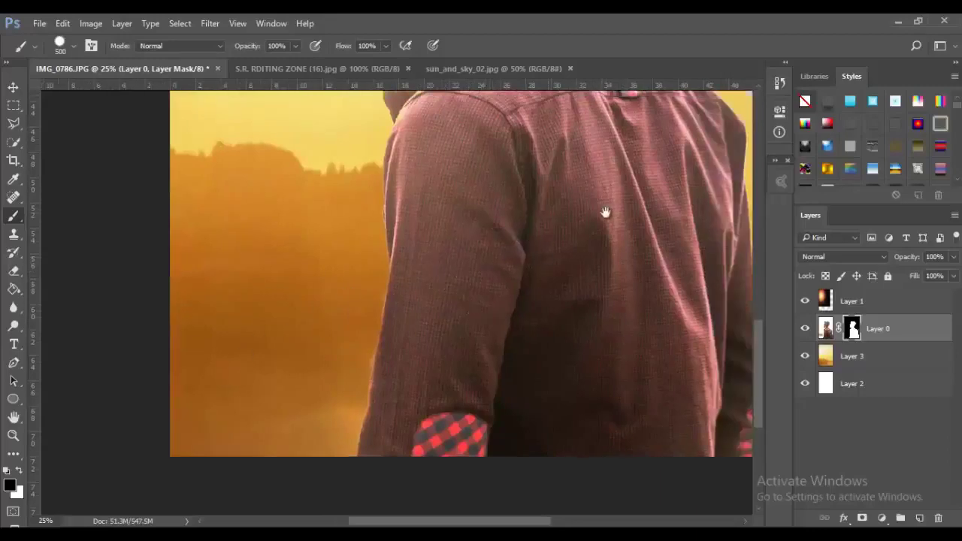
left_click_drag(605, 213, 444, 311)
left_click_drag(619, 142, 441, 210)
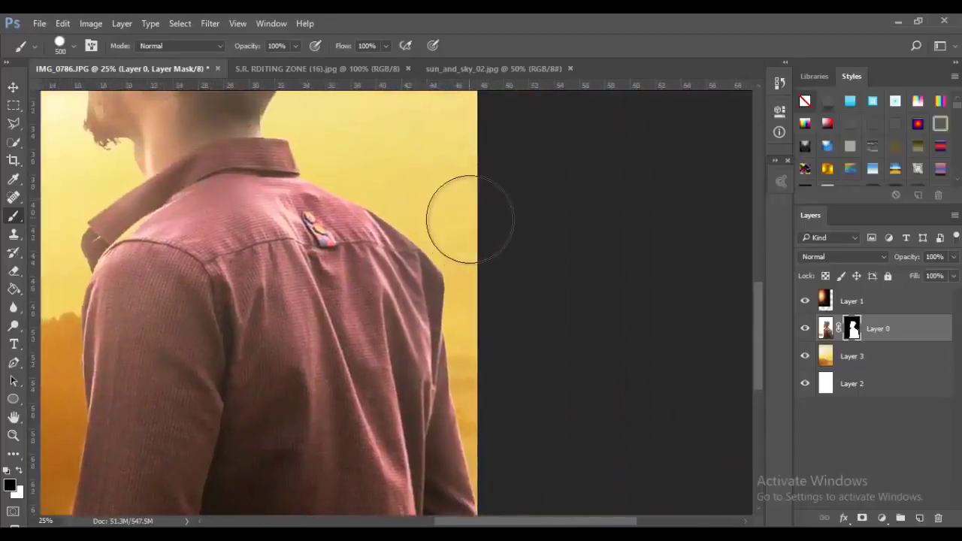
key("ctrl+0")
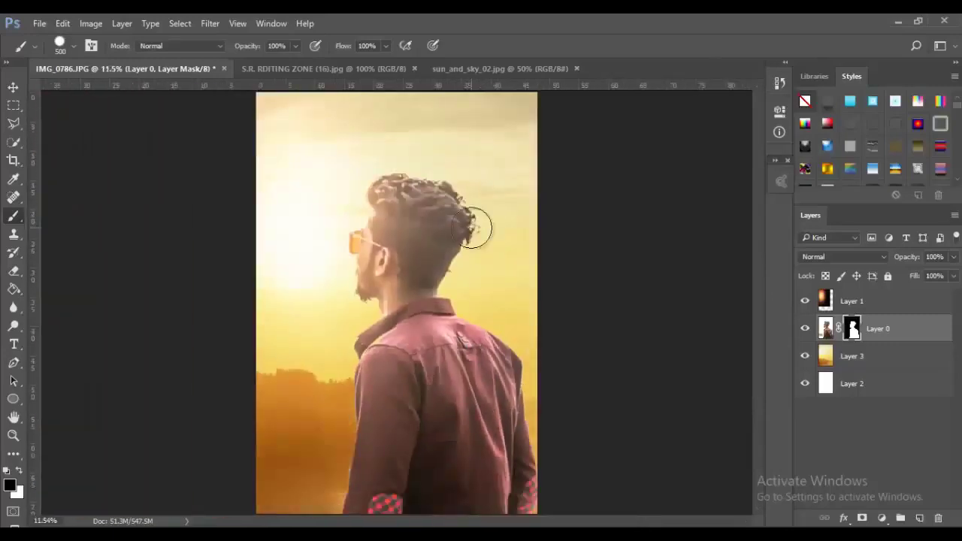
left_click(805, 301)
left_click(805, 301)
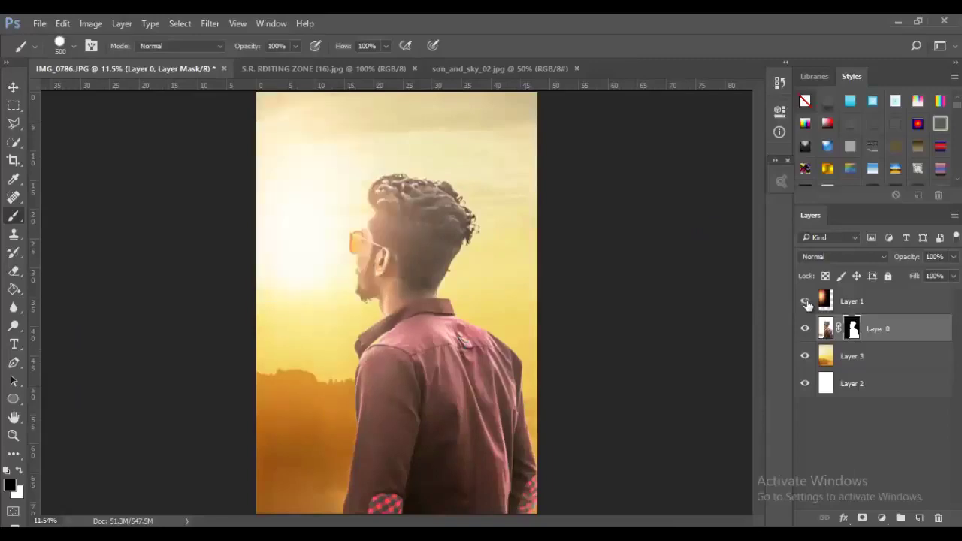
key("ctrl+t")
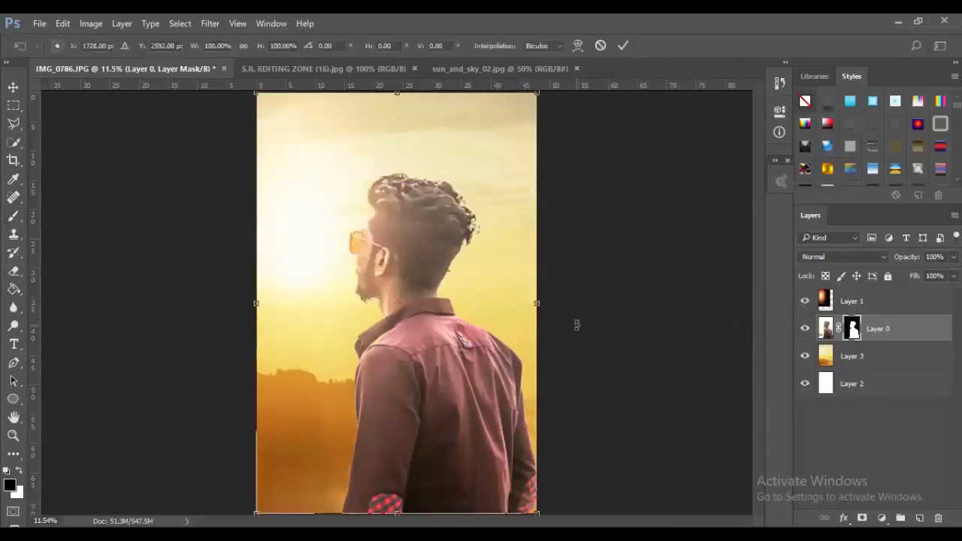
Shrink Layer 1's sun flare to about 75% height so its top meets the image top.
key("Return")
key("b")
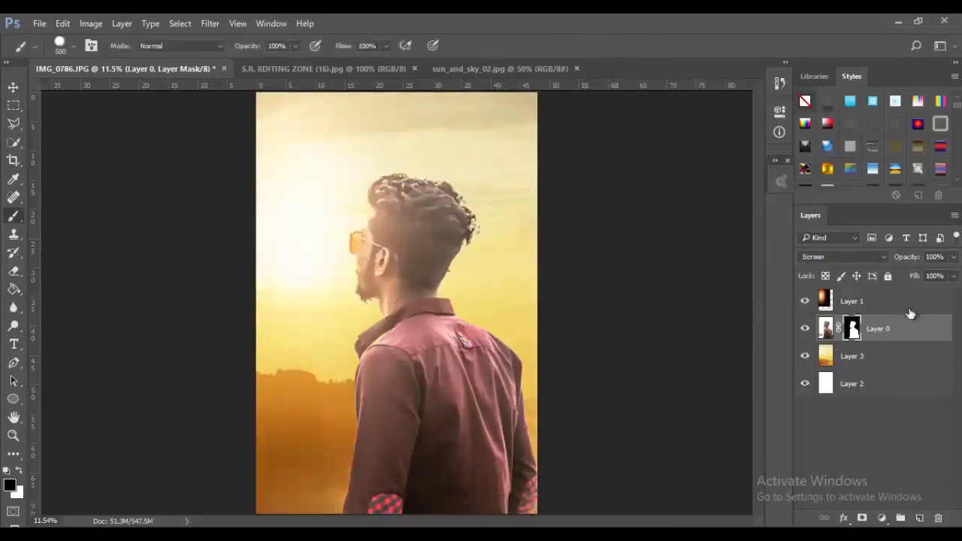
left_click(910, 314)
key("ctrl+t")
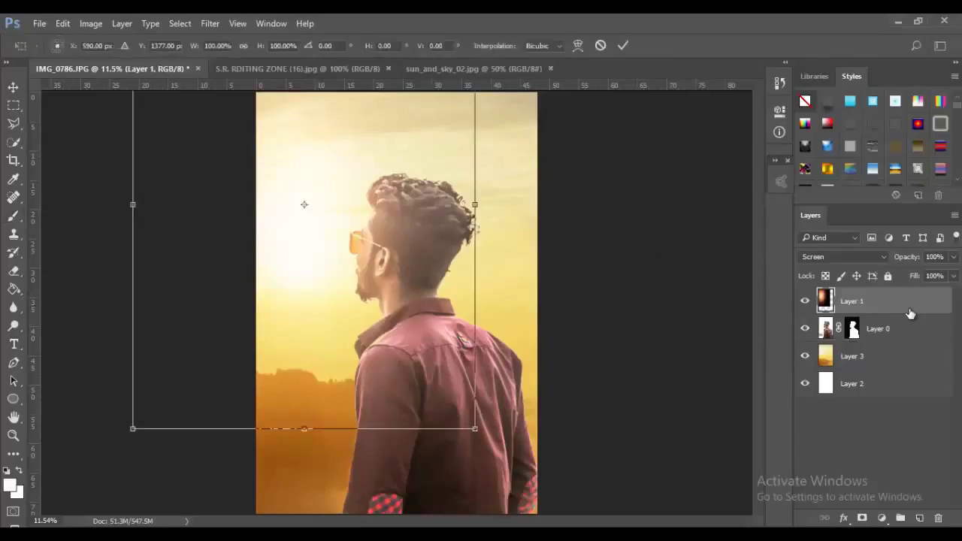
key("ctrl+minus")
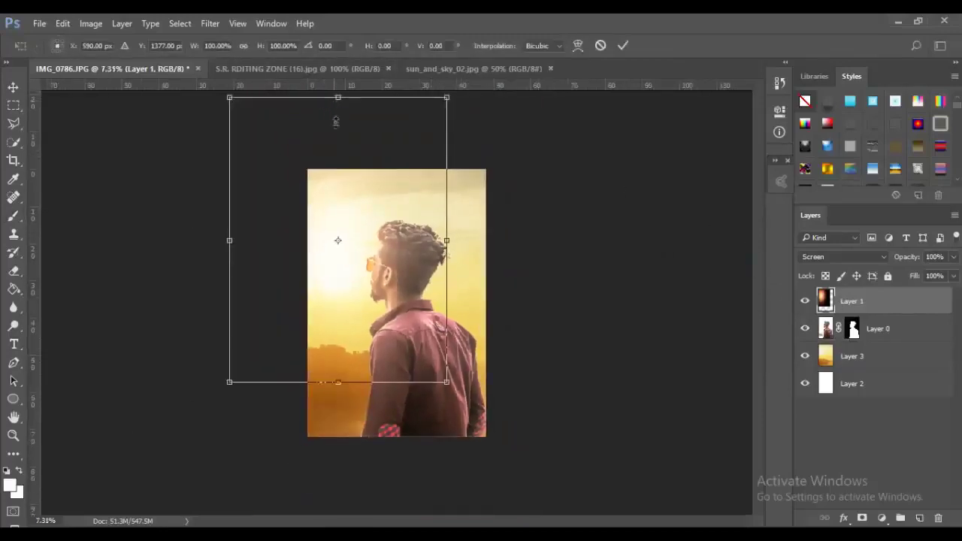
left_click_drag(337, 122, 336, 194)
left_click_drag(379, 315, 382, 320)
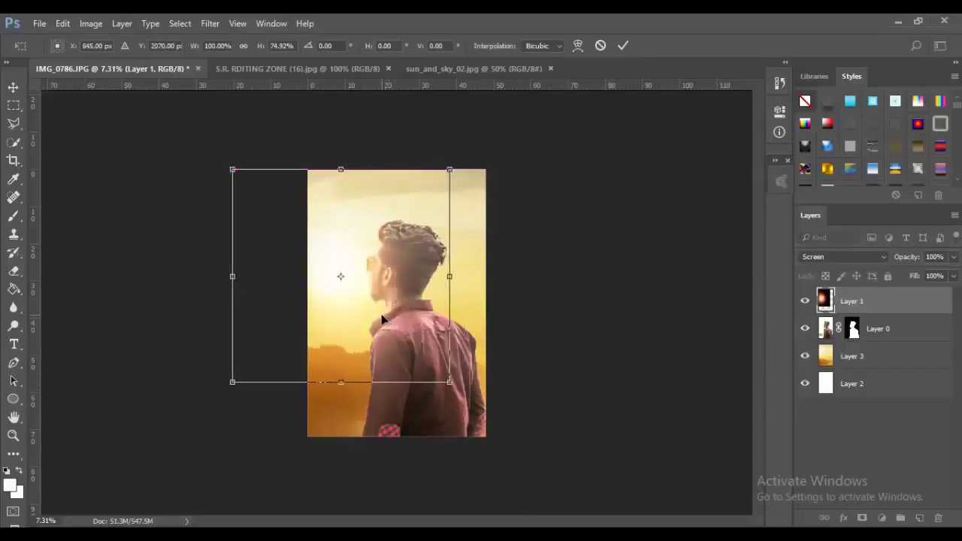
key("Return")
key("ctrl+0")
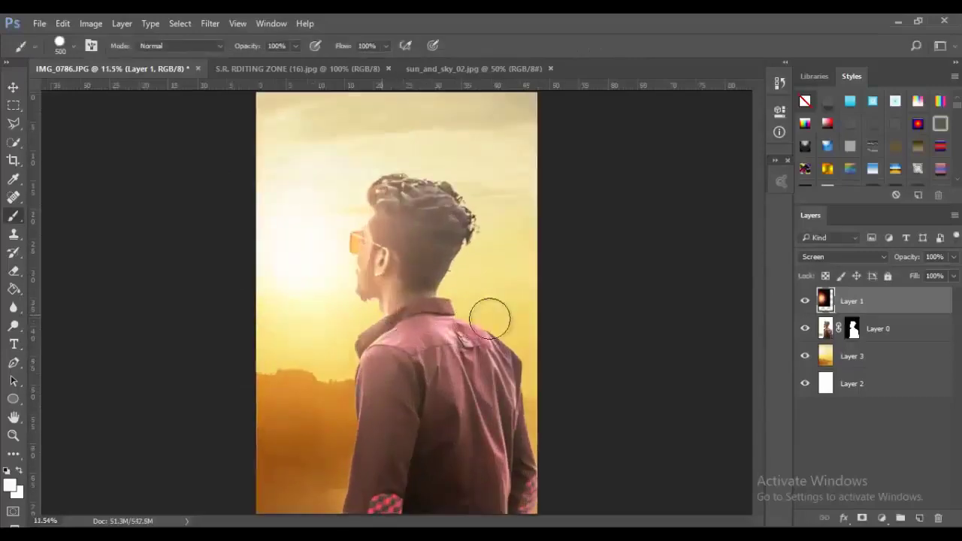
left_click(872, 332)
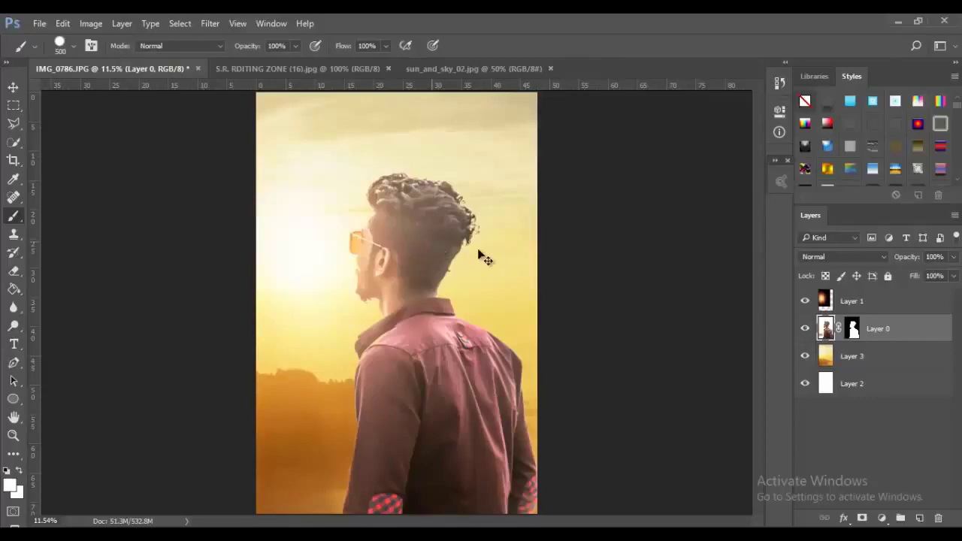
Apply Levels to the portrait layer with the midtone input at 0.65.
key("ctrl+l")
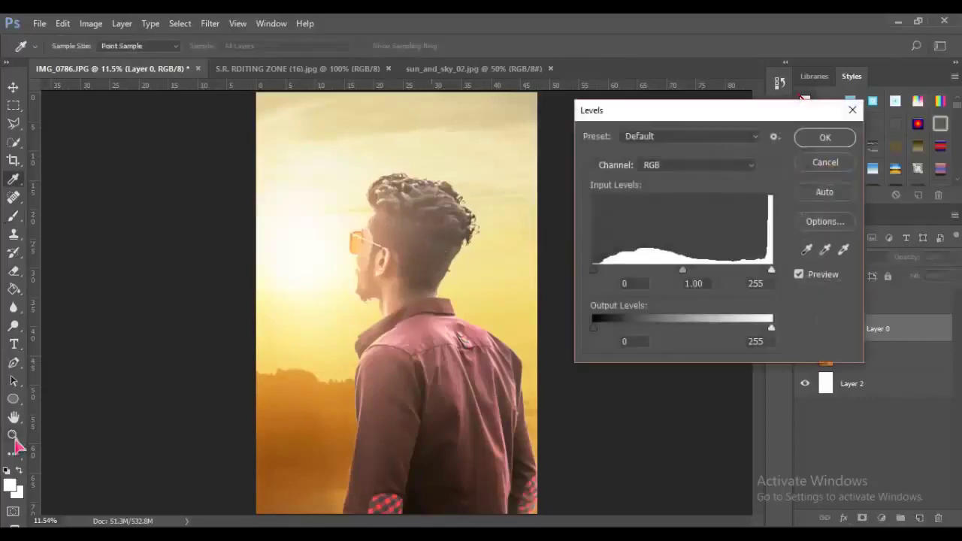
mouse_move(690, 277)
left_mouse_down()
mouse_move(673, 282)
mouse_move(710, 276)
left_mouse_up()
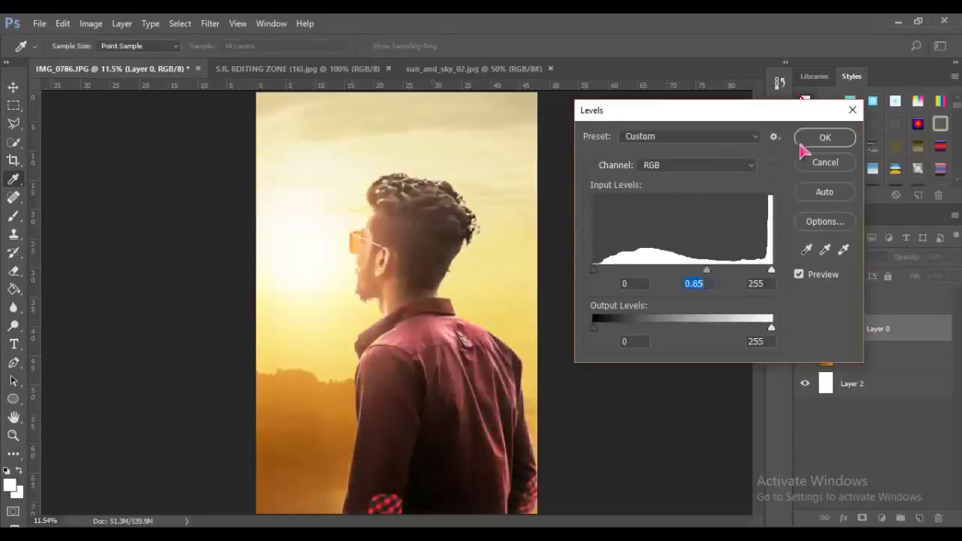
left_click(825, 138)
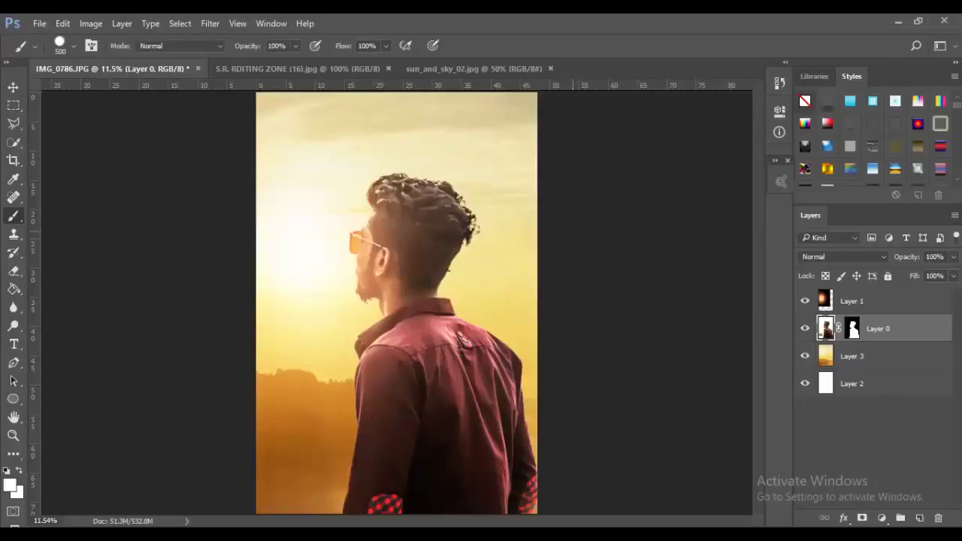
Select all four composite layers, Layer 1 through Layer 2, in the Layers panel.
left_click(886, 385, "shift")
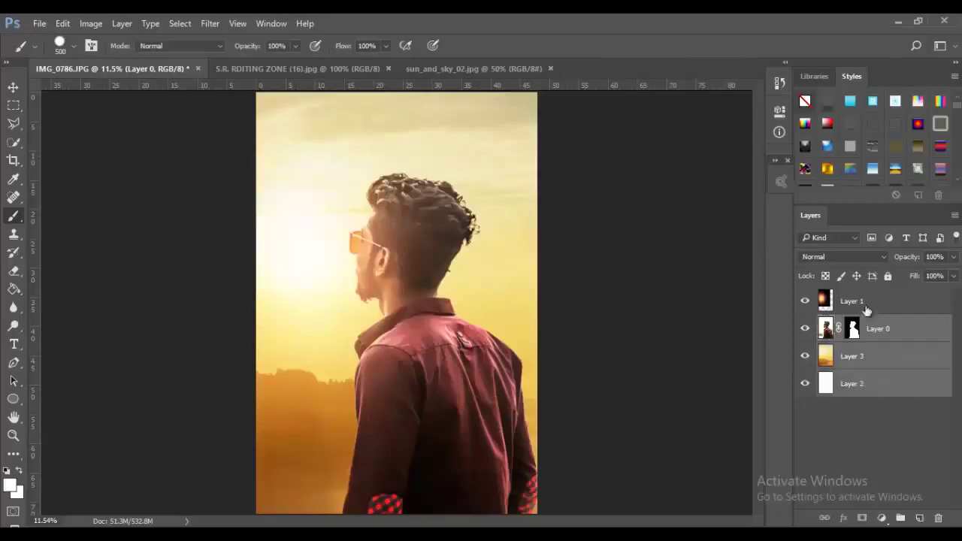
left_click(868, 302, "shift")
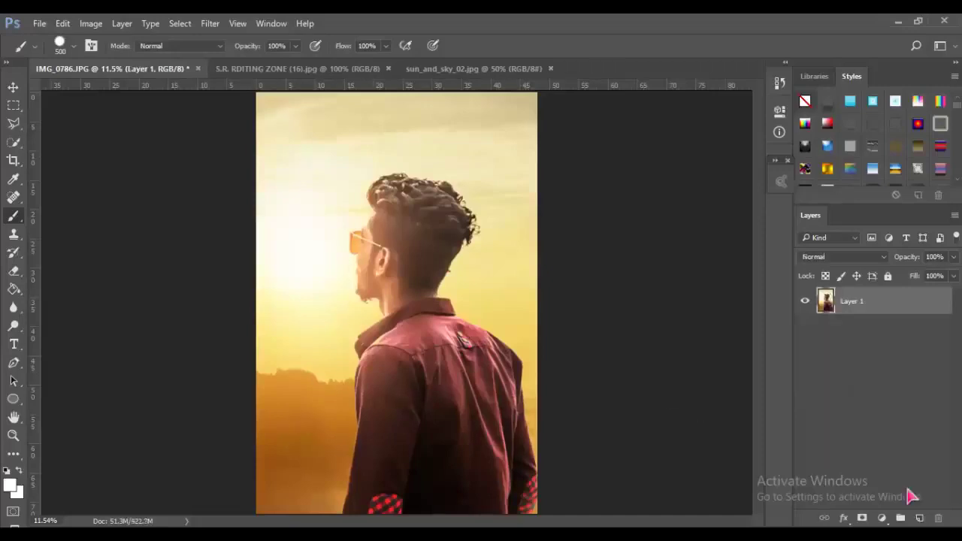
Select all, revert to the Open history state, and crop-extend the canvas to the right.
key("ctrl+a")
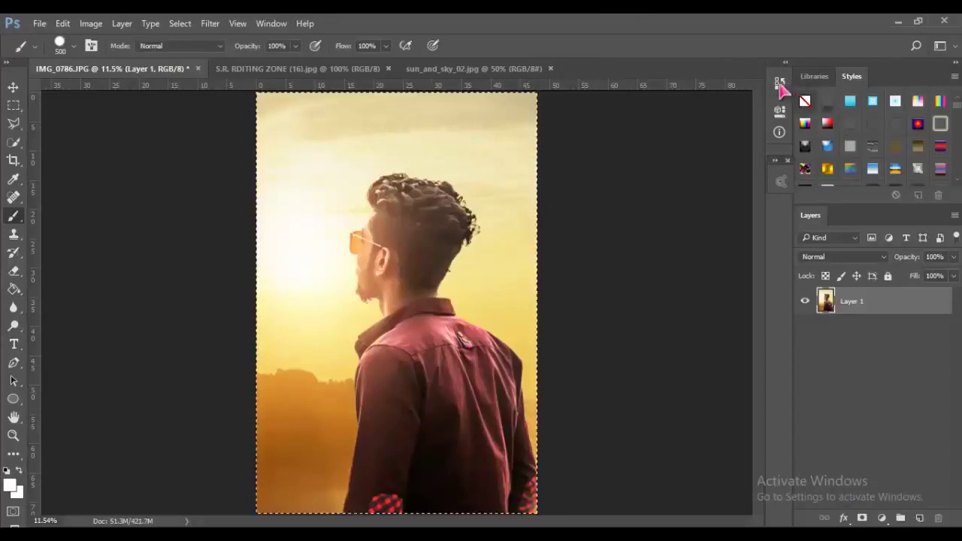
left_click(780, 82)
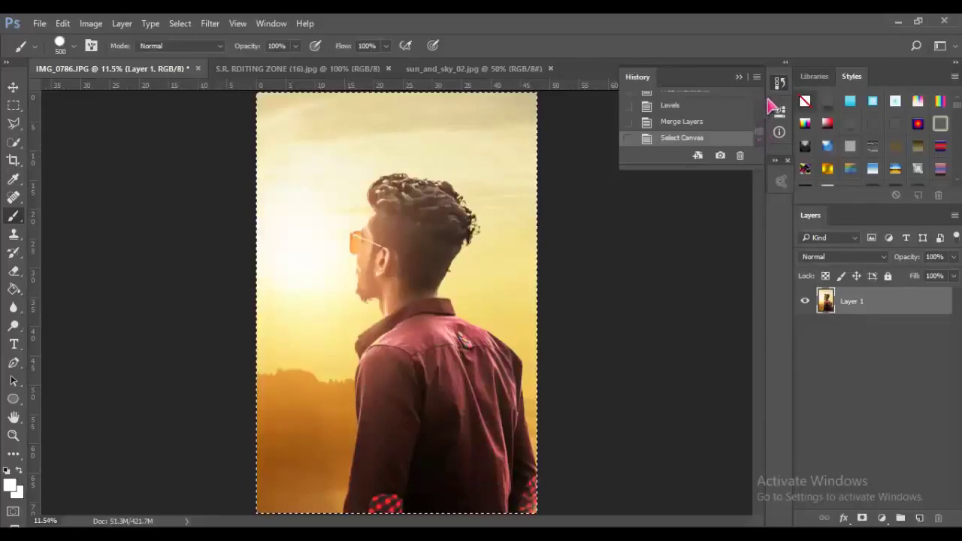
scroll(761, 121, "up", 3)
scroll(761, 124, "up", 3)
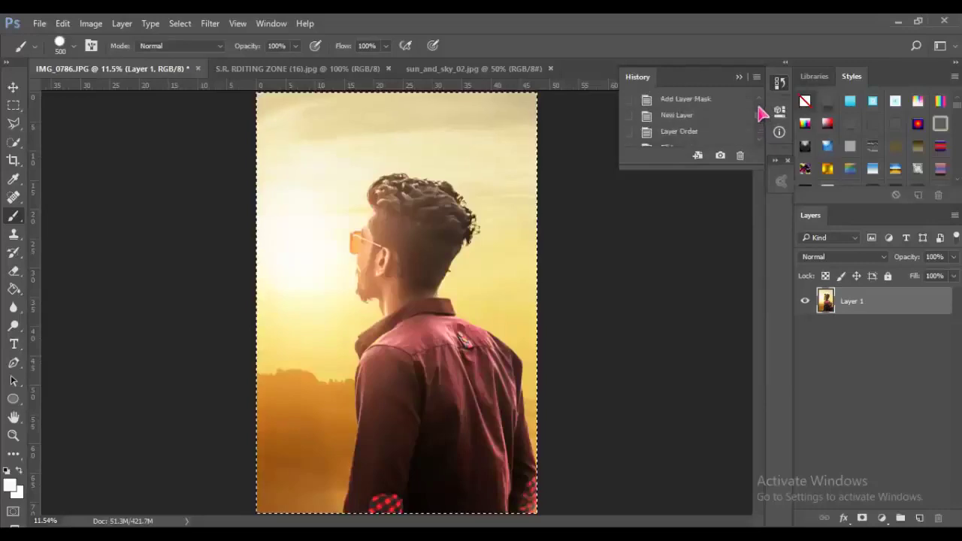
scroll(762, 130, "up", 3)
scroll(761, 127, "up", 3)
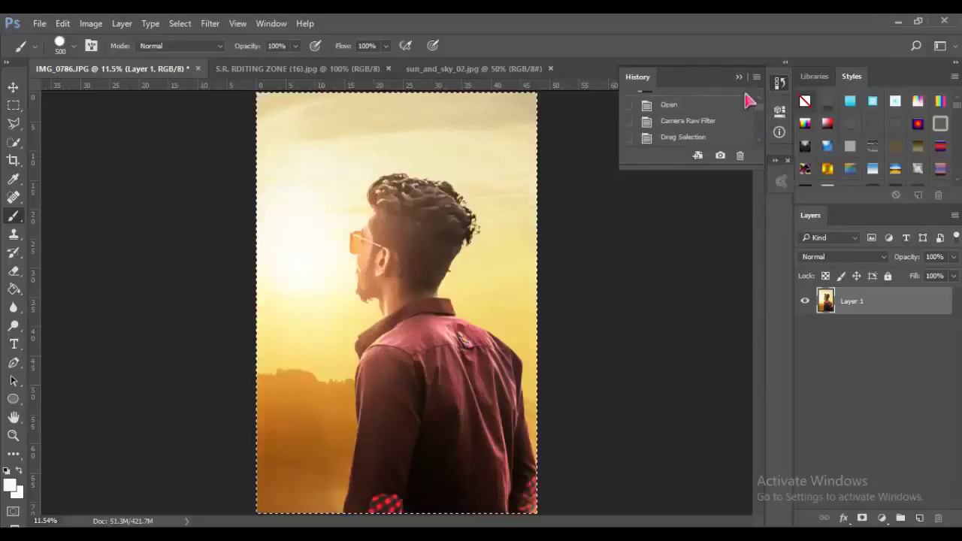
left_click(676, 105)
key("c")
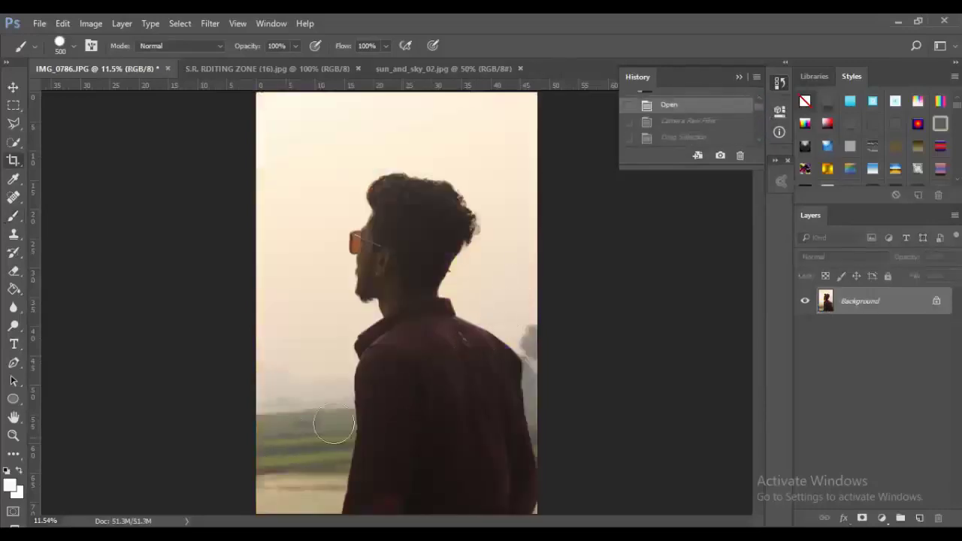
left_click_drag(546, 329, 700, 273)
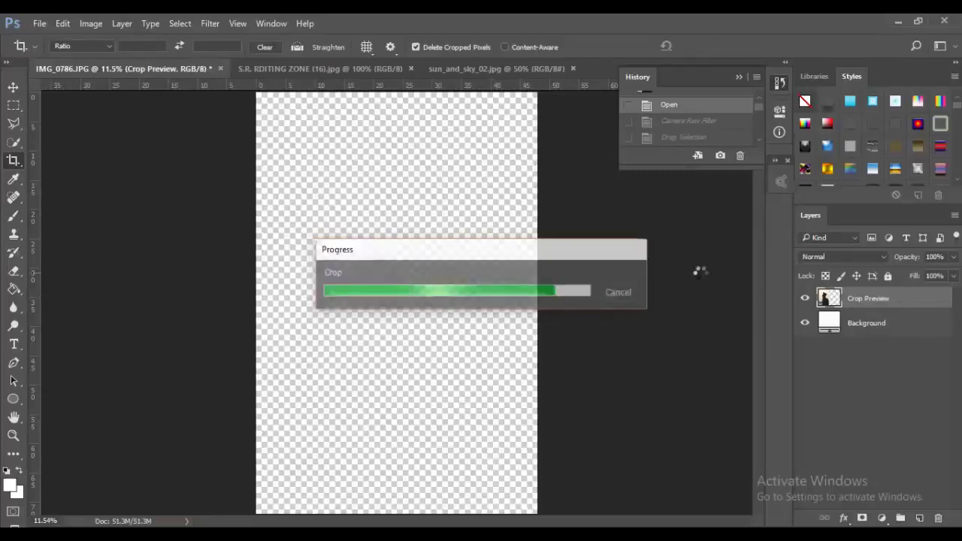
Paste the sunset composite and move it into the right half of the canvas.
key("ctrl+v")
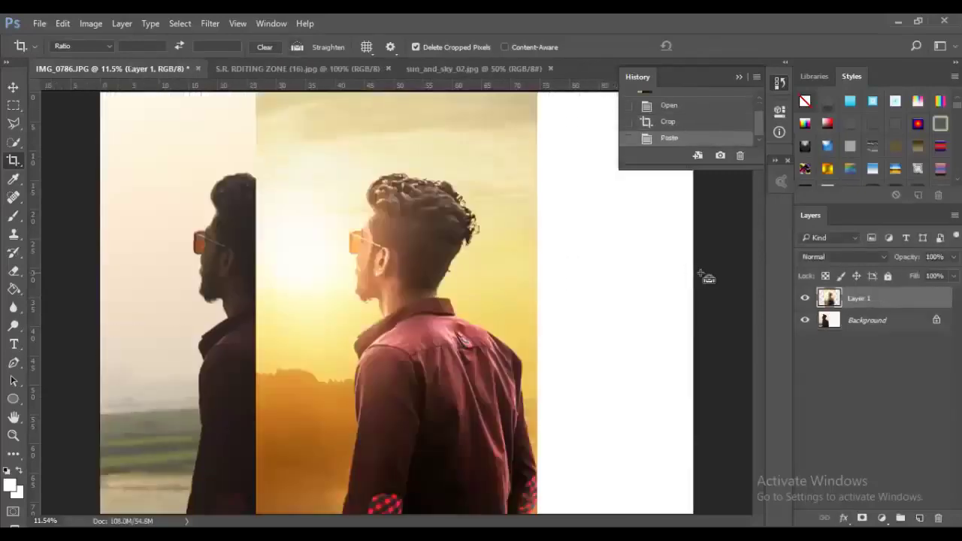
key("ctrl+t")
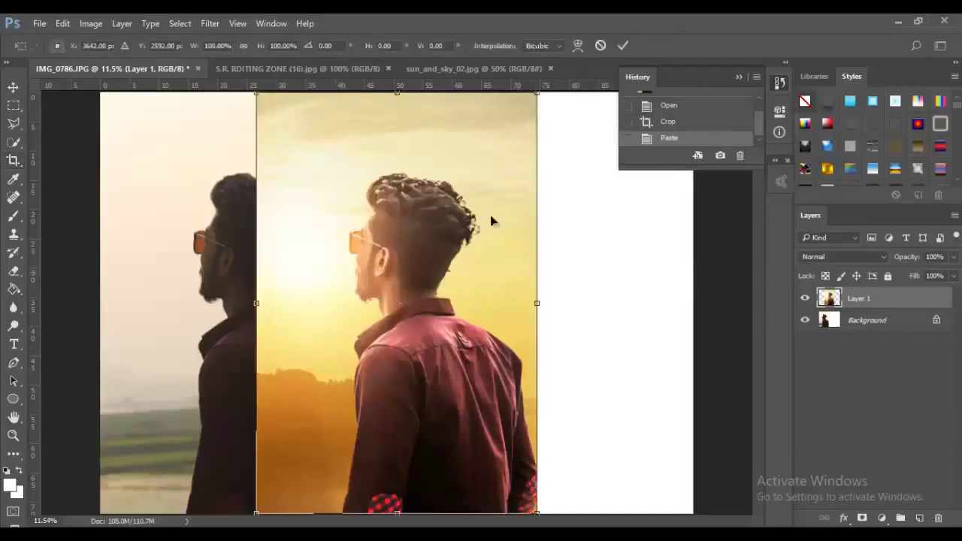
mouse_move(503, 253)
left_mouse_down()
mouse_move(624, 251)
mouse_move(582, 248)
mouse_move(594, 252)
left_mouse_up()
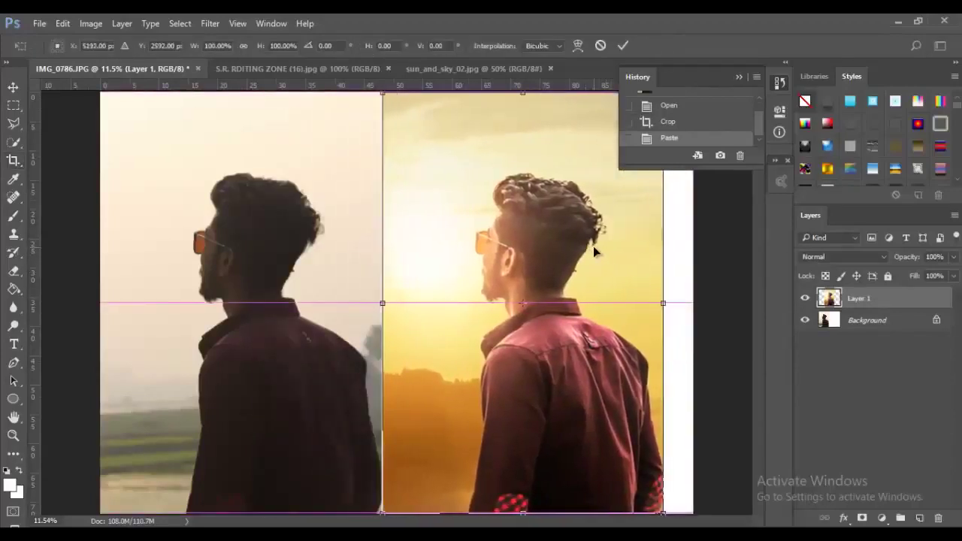
key("Return")
key("c")
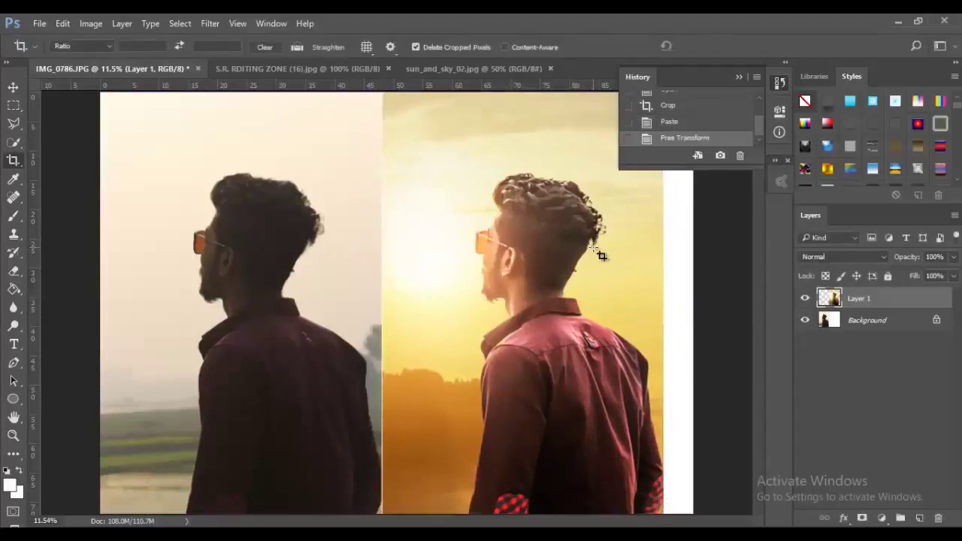
Nudge the sunset image right to leave a thin white strip between the photos.
key("v")
key("shift+Right")
key("shift+Right")
key("shift+Right")
key("shift+Right")
key("shift+Right")
key("shift+Right")
key("shift+Right")
key("shift+Right")
key("shift+Right")
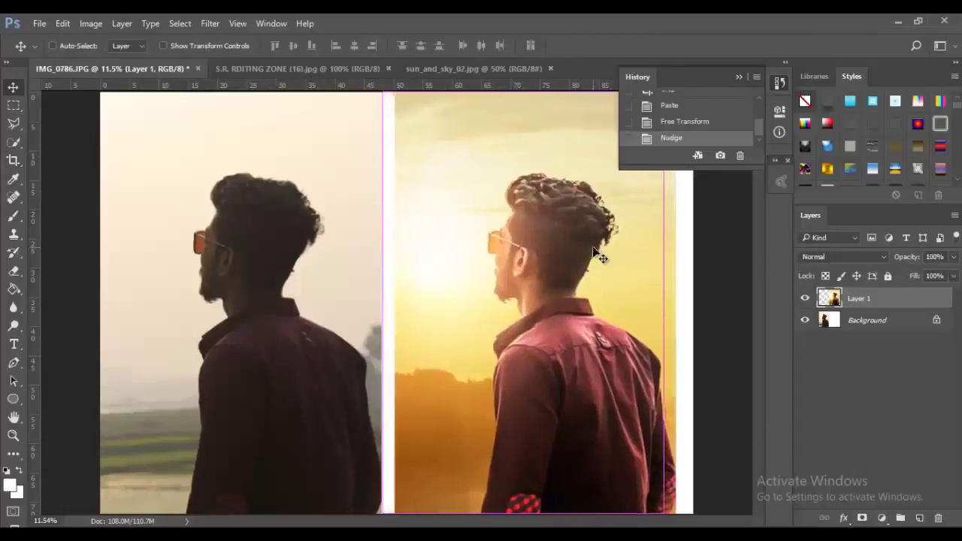
key("shift+Right")
key("shift+Right")
key("shift+Right")
key("shift+Right")
key("shift+Right")
key("shift+Right")
key("shift+Right")
key("shift+Right")
key("shift+Right")
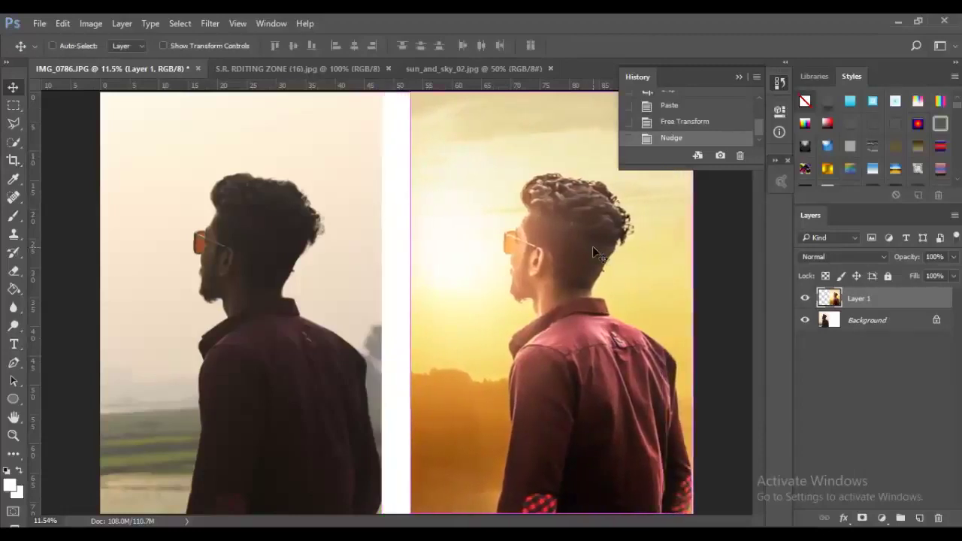
key("shift+Right")
key("shift+Right")
key("ctrl+minus")
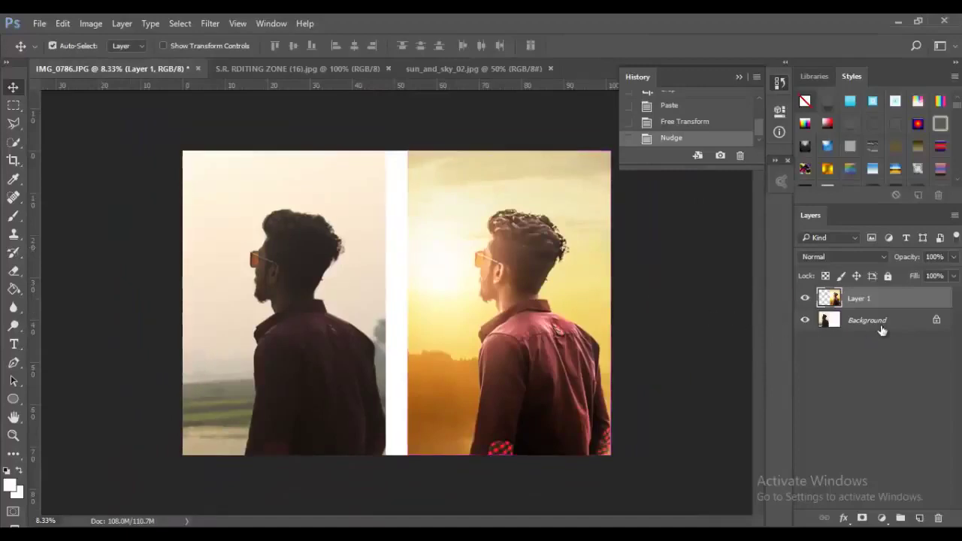
Above the Background layer, add a text layer with the YouTube channel address.
left_click(882, 328)
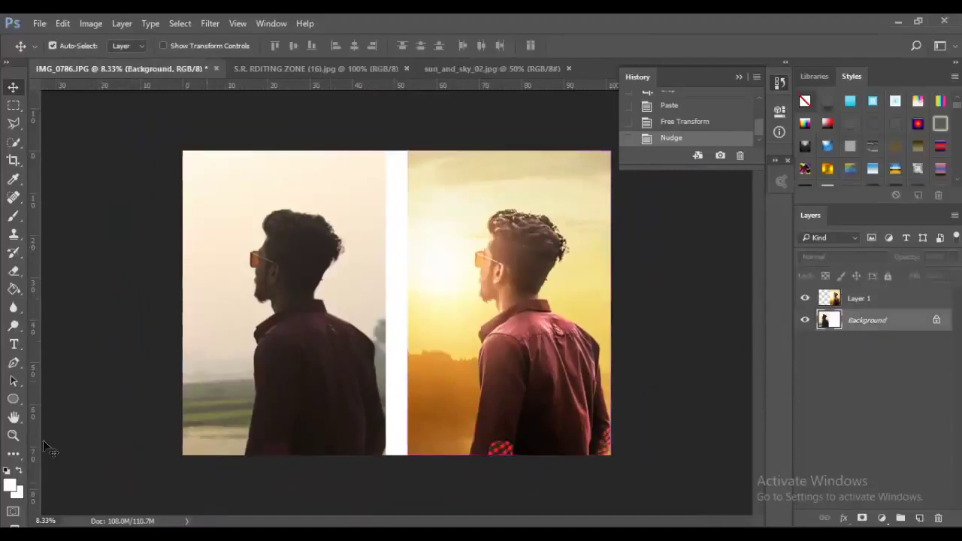
left_click(14, 346)
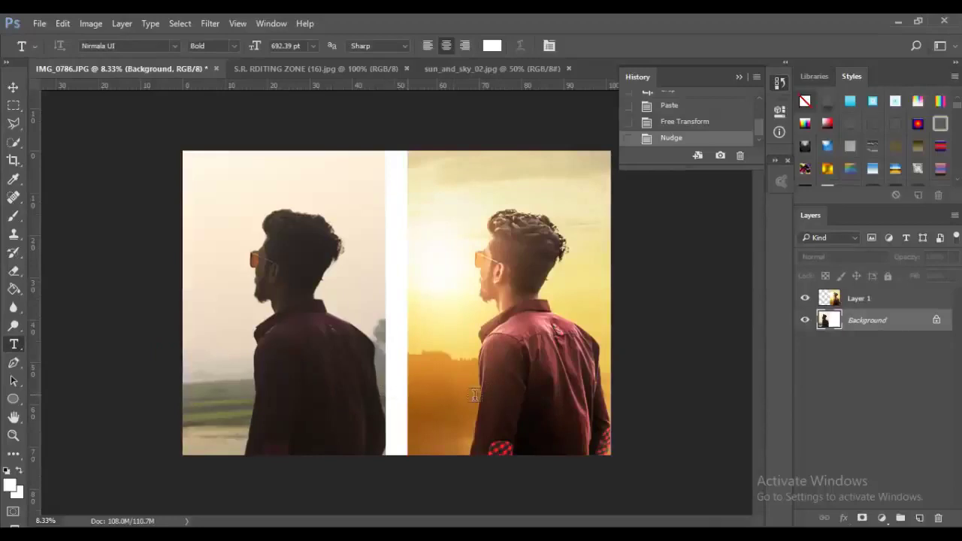
left_click(476, 395)
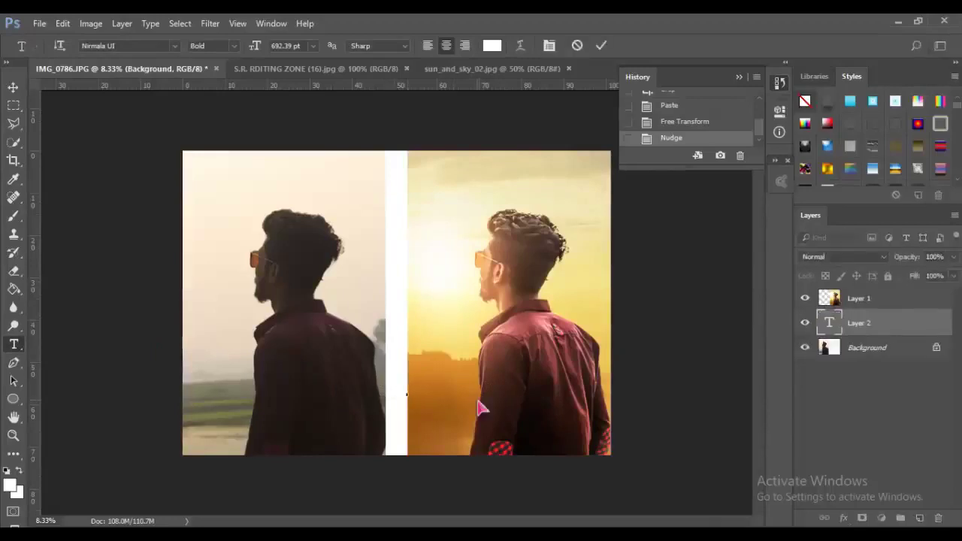
type("Youtub")
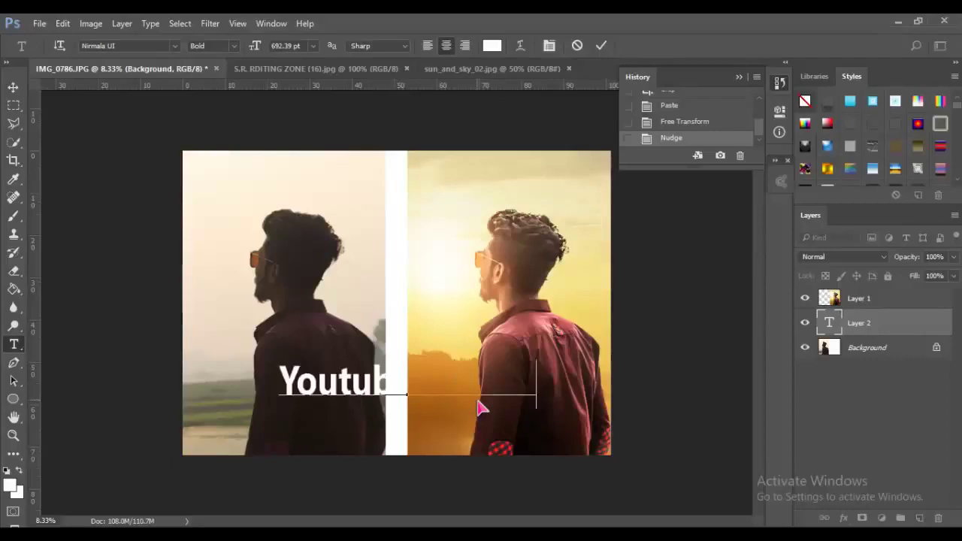
type("com")
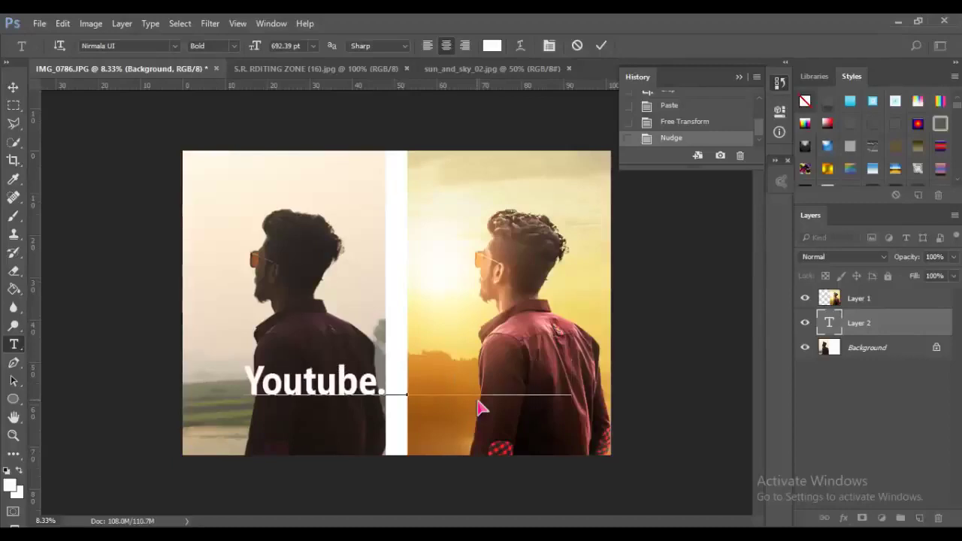
Colour the text black (000000), commit it, and move the type layer above Layer 1.
key("ctrl+a")
left_click(492, 45)
type("000000")
left_click(623, 128)
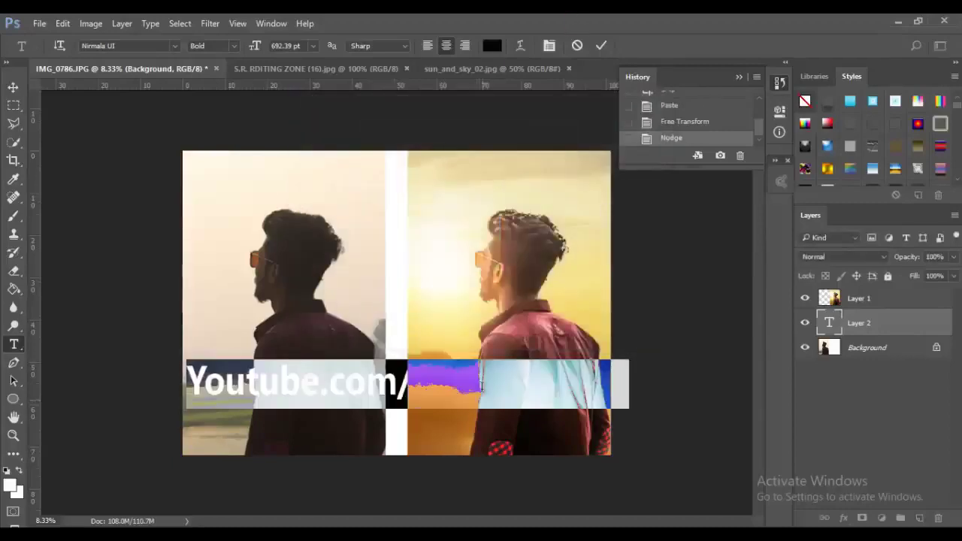
right_click(482, 385)
left_click(603, 46)
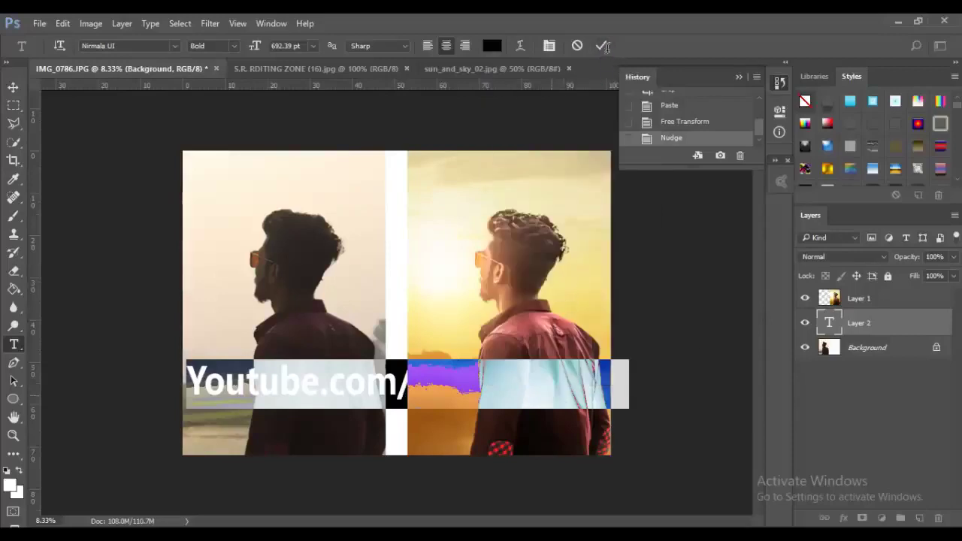
left_click(605, 47)
left_click_drag(870, 322, 881, 293)
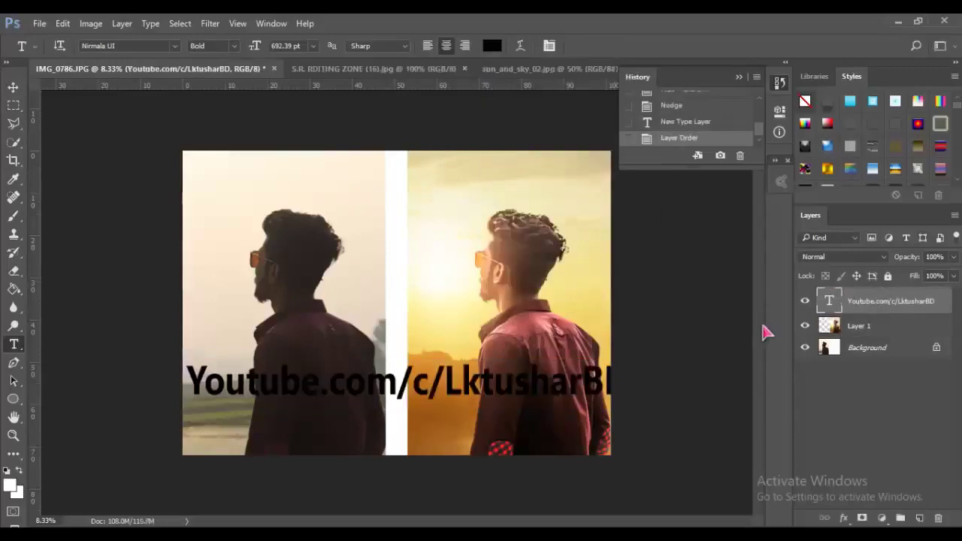
Rotate the YouTube address text in 90° increments until it stands vertically.
key("ctrl+t")
right_click(514, 384)
left_click(580, 317)
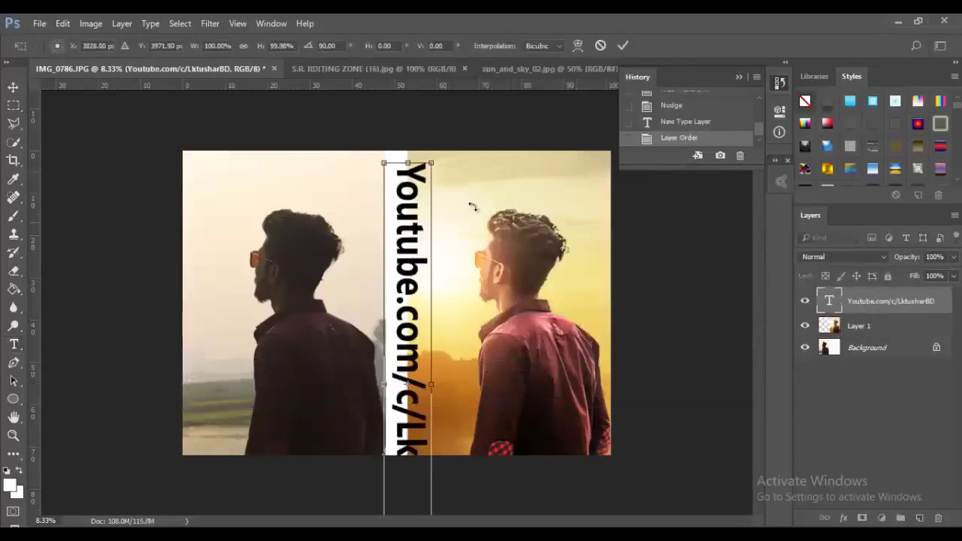
right_click(435, 206)
left_click(470, 378)
right_click(437, 395)
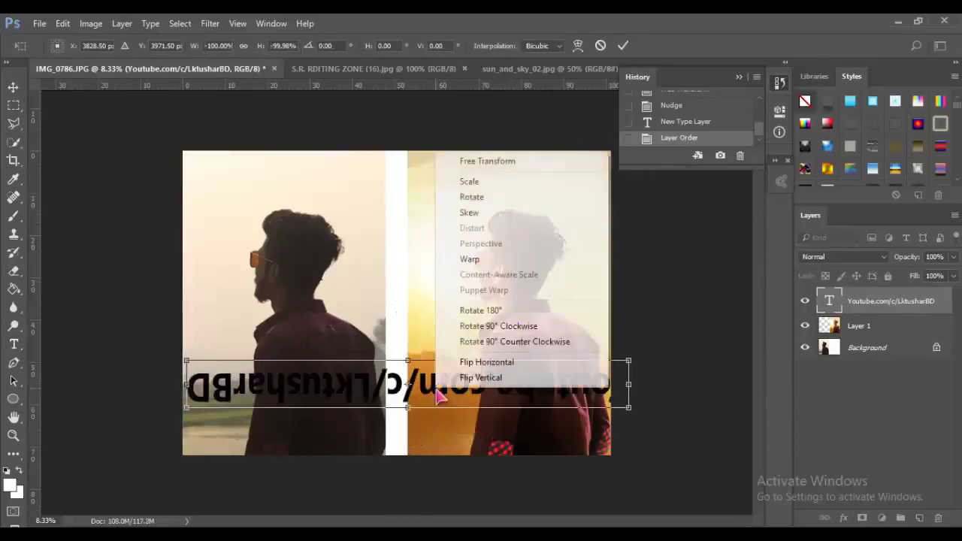
left_click(482, 310)
Rotate and flip the vertical text again, move it higher on the canvas, and apply.
right_click(451, 316)
left_click(499, 226)
right_click(414, 307)
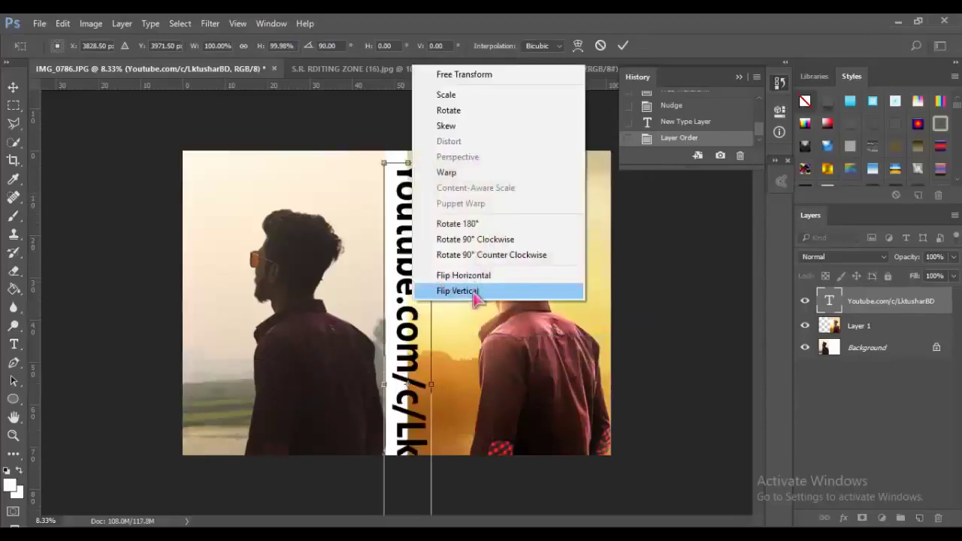
left_click(474, 293)
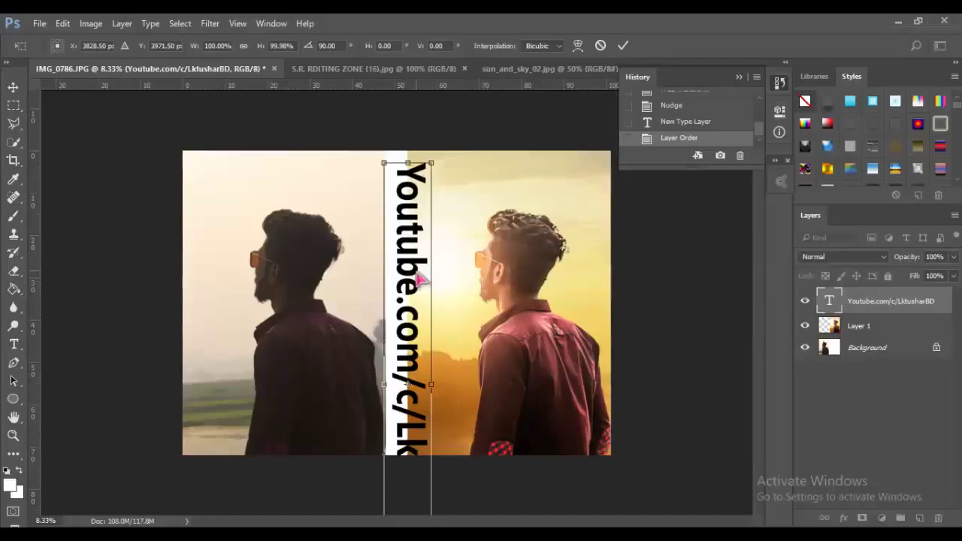
left_click_drag(474, 295, 417, 316)
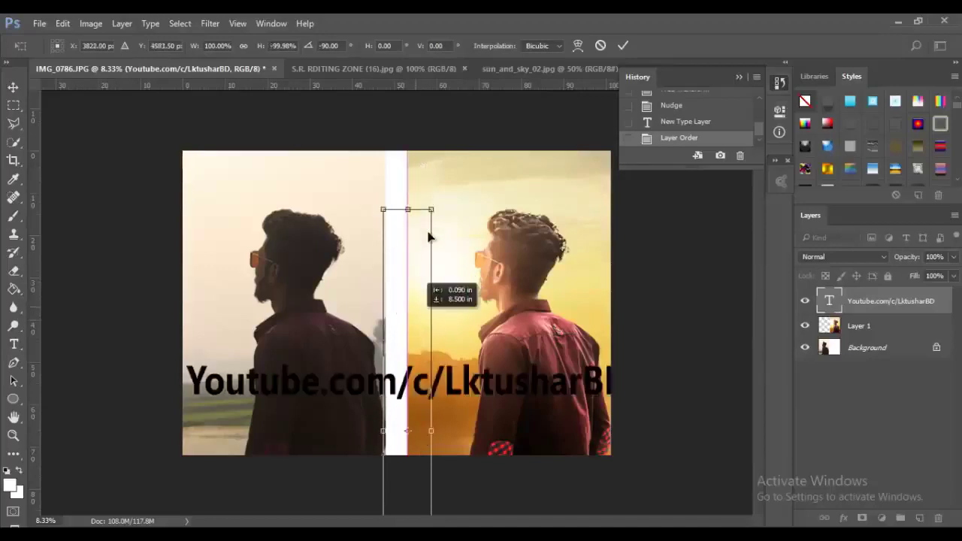
left_click_drag(419, 263, 420, 227)
left_click(623, 45)
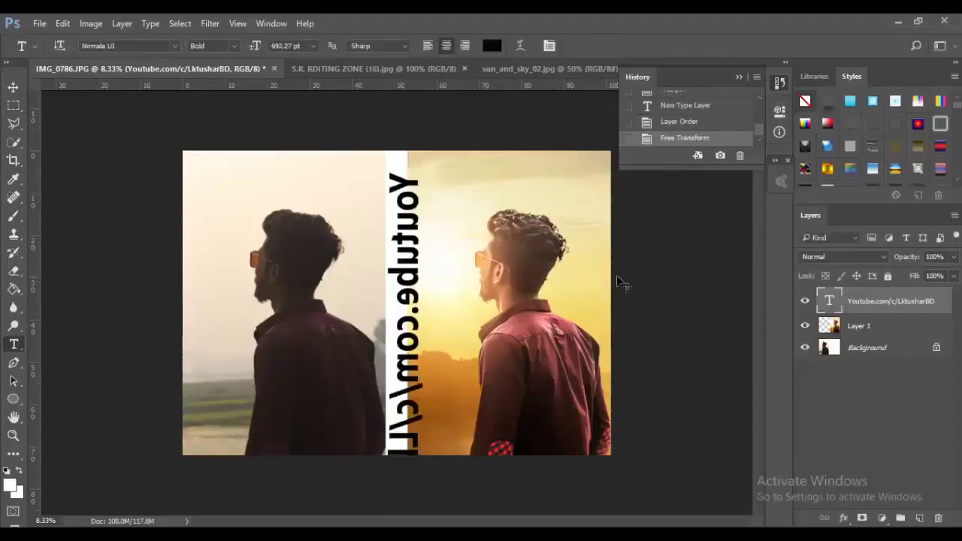
Flip the address text horizontally and vertically so it reads bottom to top.
key("ctrl+t")
right_click(409, 264)
left_click(445, 469)
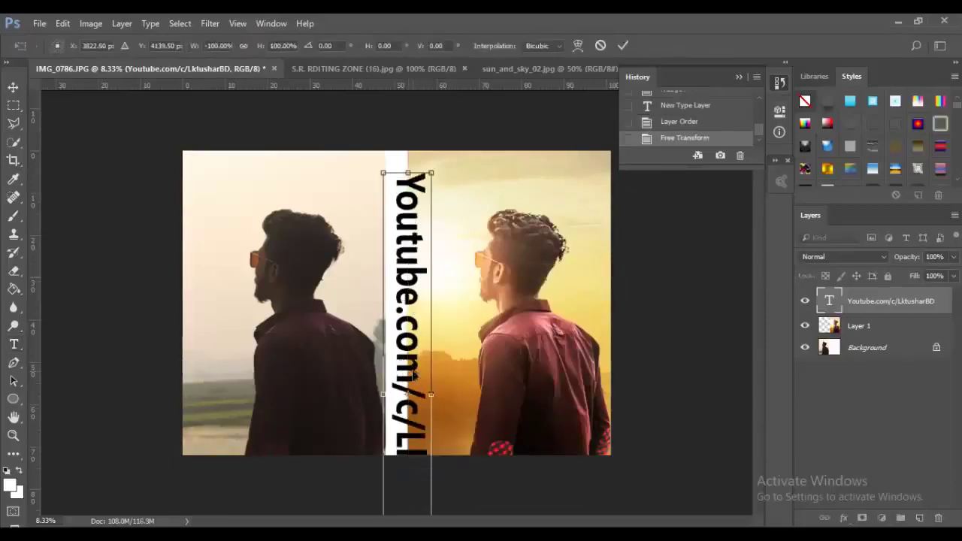
right_click(410, 355)
left_click(440, 347)
right_click(410, 348)
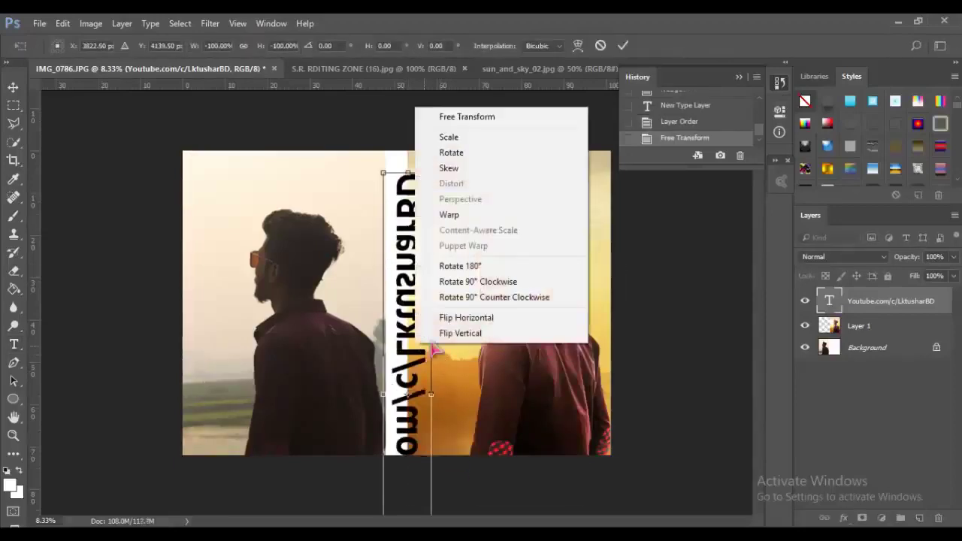
left_click(440, 319)
Scale the vertical text to fit the white strip's height, apply it, and nudge it up.
left_click_drag(425, 166, 354, 286)
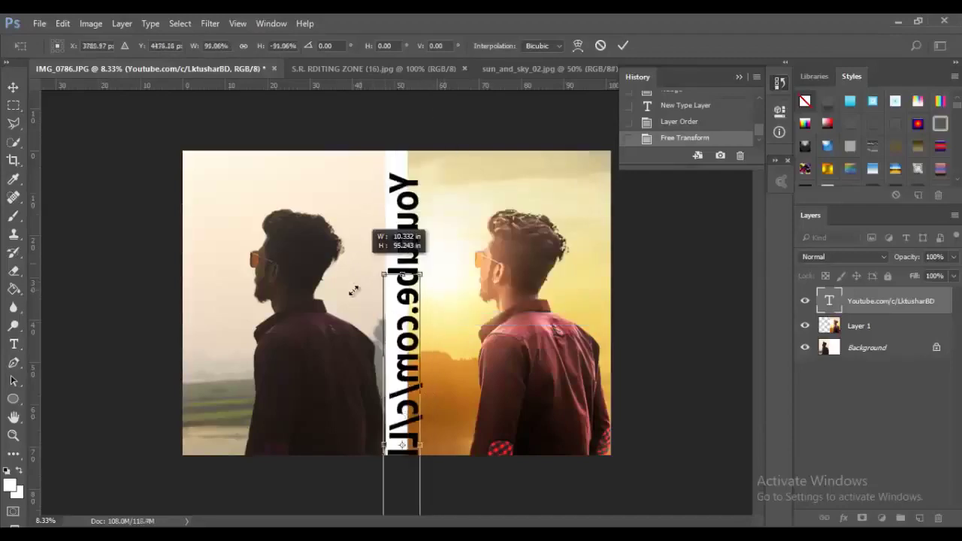
mouse_move(406, 316)
left_mouse_down()
mouse_move(388, 180)
mouse_move(436, 172)
left_mouse_up()
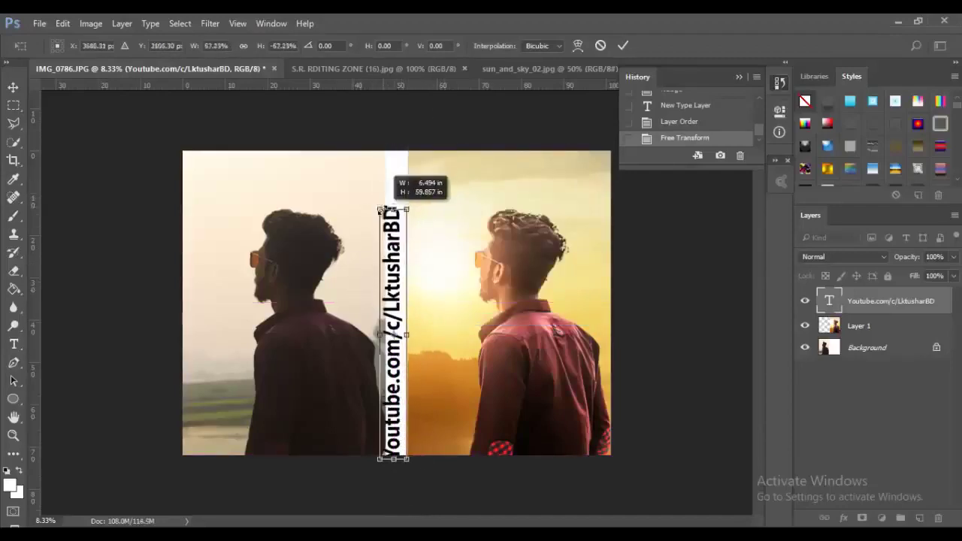
key("Return")
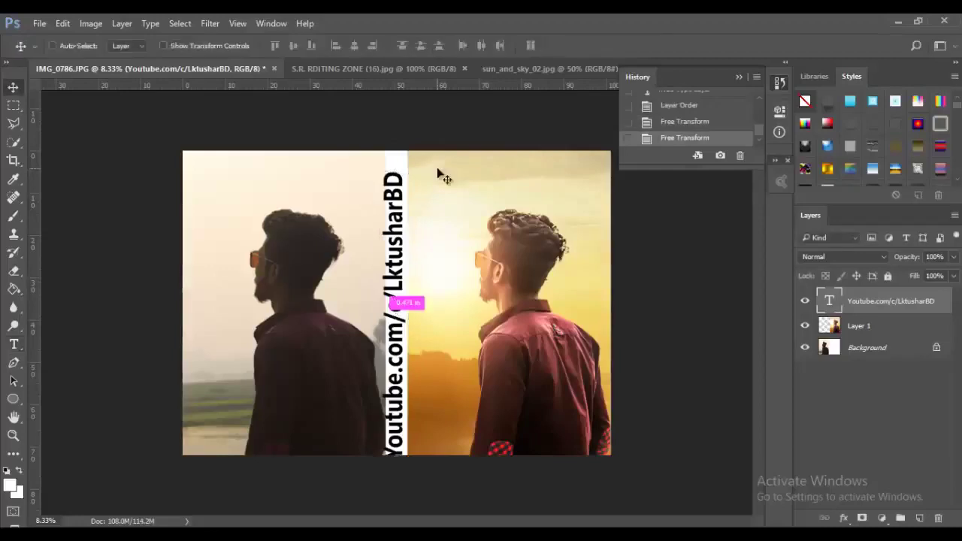
key("Up")
key("Up")
key("ctrl")
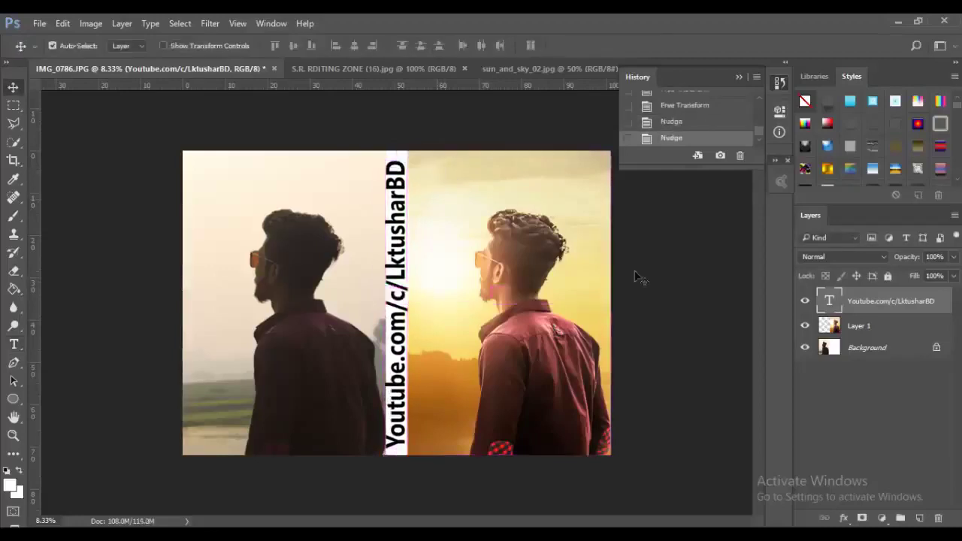
key("Up")
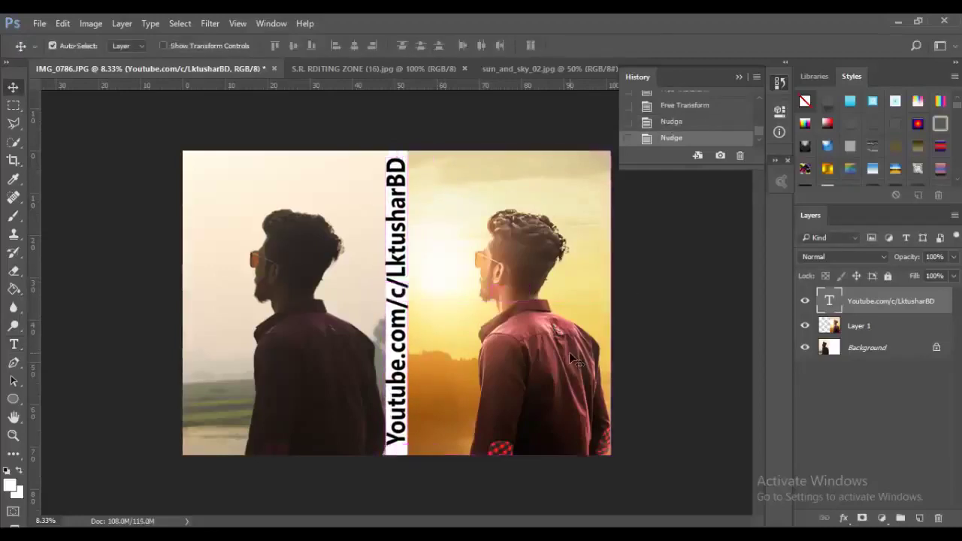